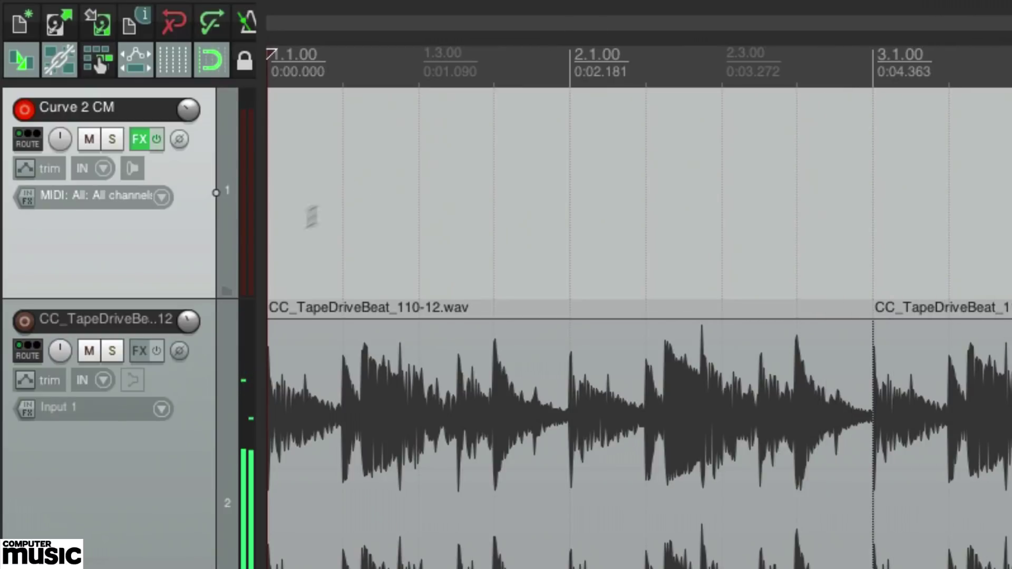
Step: Load the B-Step Sequencer (Monoplugs) instrument into the Curve 2 CM track's input FX chain and dismiss its splash screen
left_click(26, 194)
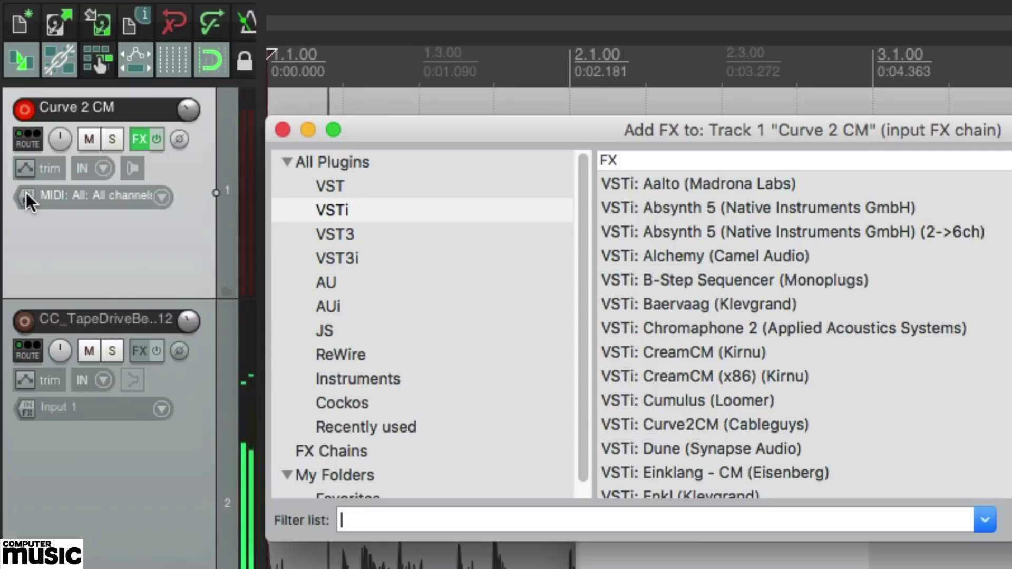
double_click(752, 283)
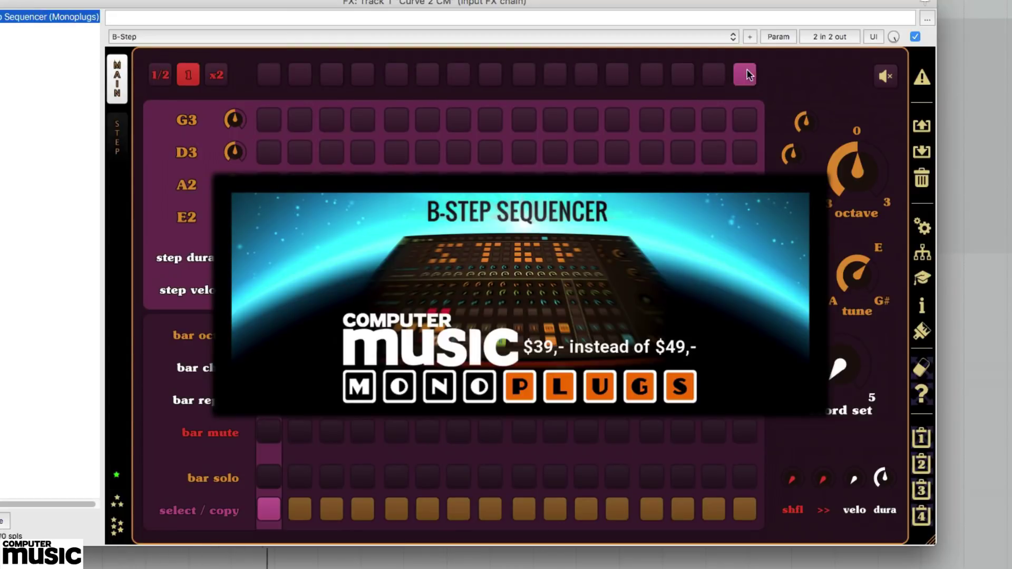
left_click(804, 76)
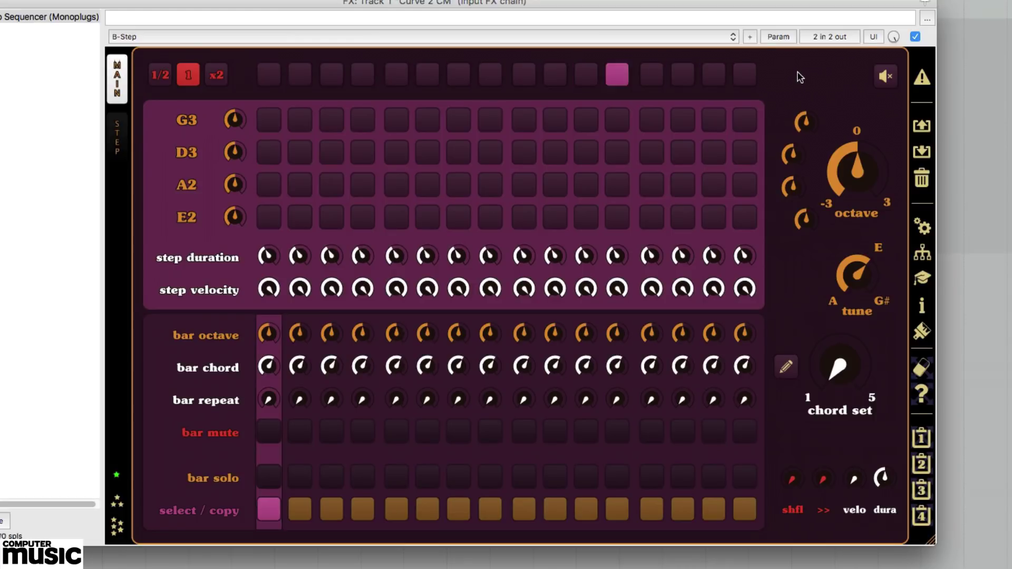
Step: Start a note pattern with E2 on step 1, A2 on steps 2, 5 and 9, D3 on steps 3 and 8, and G3 on step 9
left_click(331, 152)
left_click(300, 185)
left_click(396, 185)
left_click(269, 217)
left_click(489, 152)
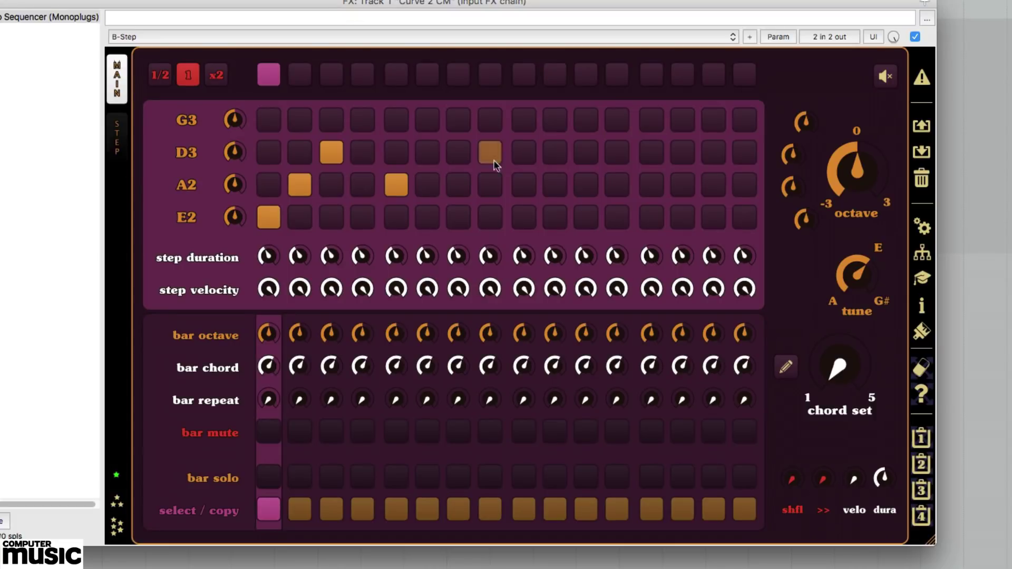
left_click(524, 184)
left_click(524, 120)
Step: Fill the pattern's second half: A2 on 10 and 14, D3 on 11 and 13, E2 on 11 and 14, G3 on 14 and 16
left_click(587, 154)
left_click(586, 217)
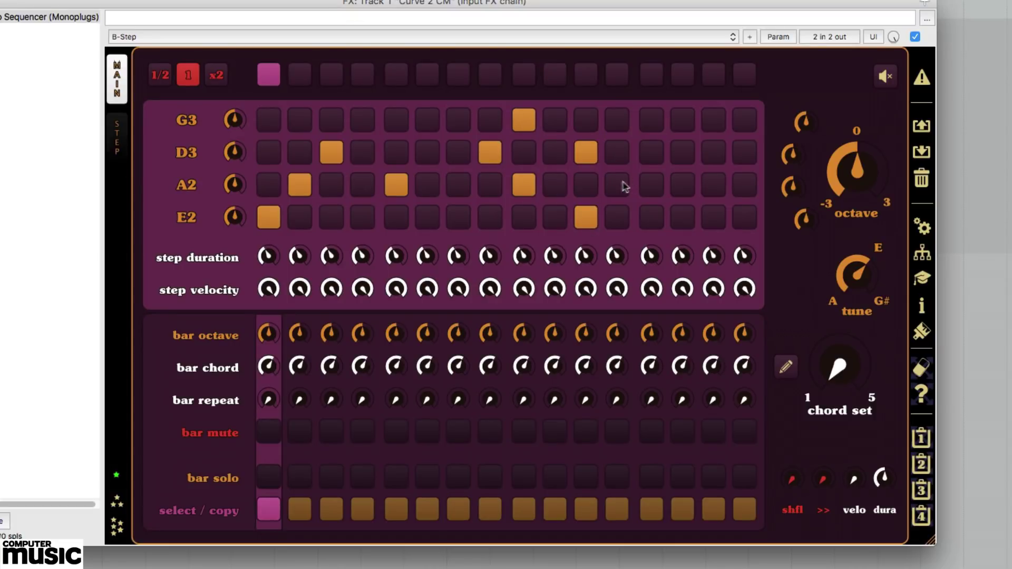
left_click(564, 186)
left_click(683, 121)
left_click(653, 156)
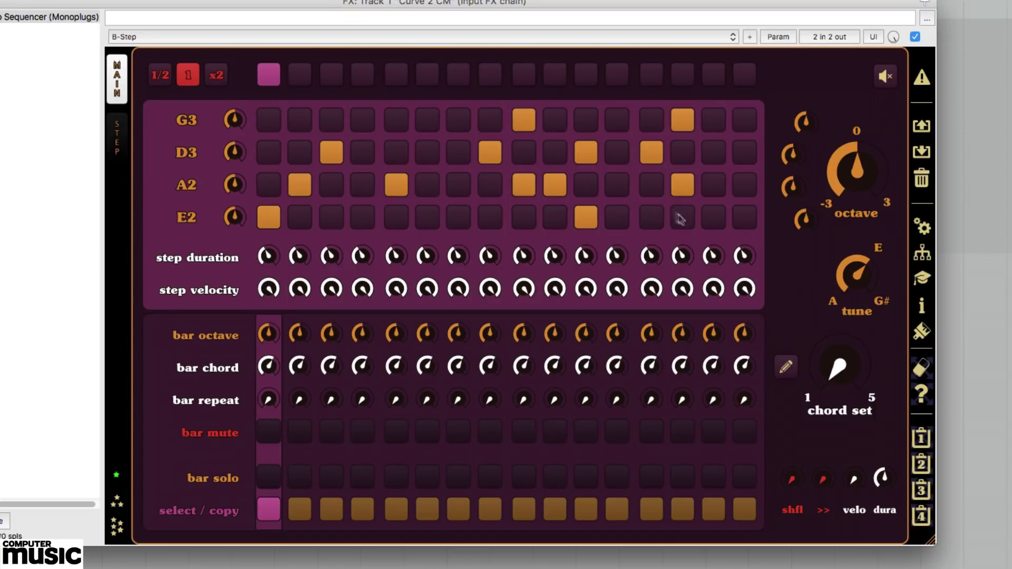
left_click(745, 124)
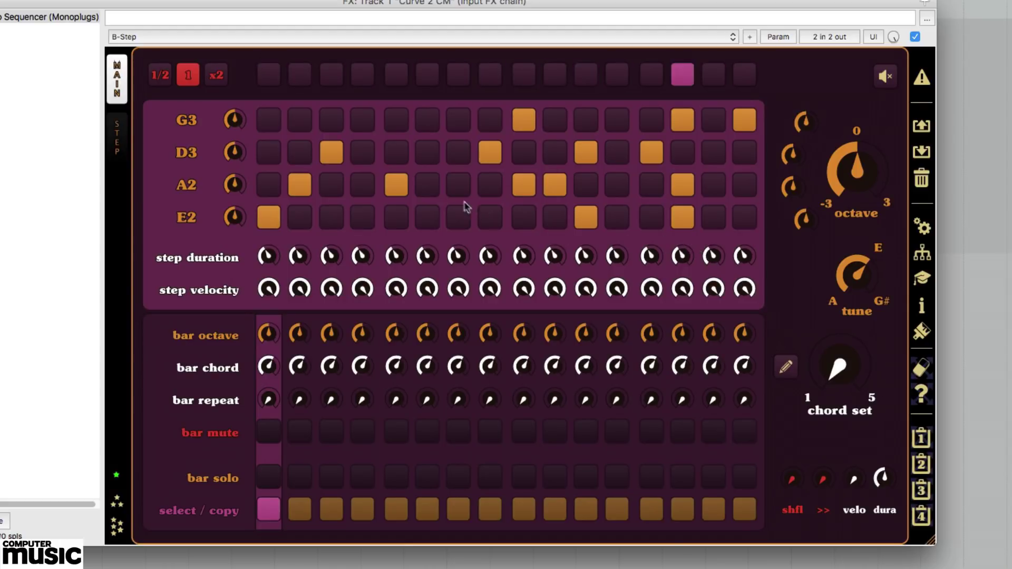
Step: Add A2 on step 6, clear D3 from step 3, and add G3 and D3 on step 4
left_click(428, 185)
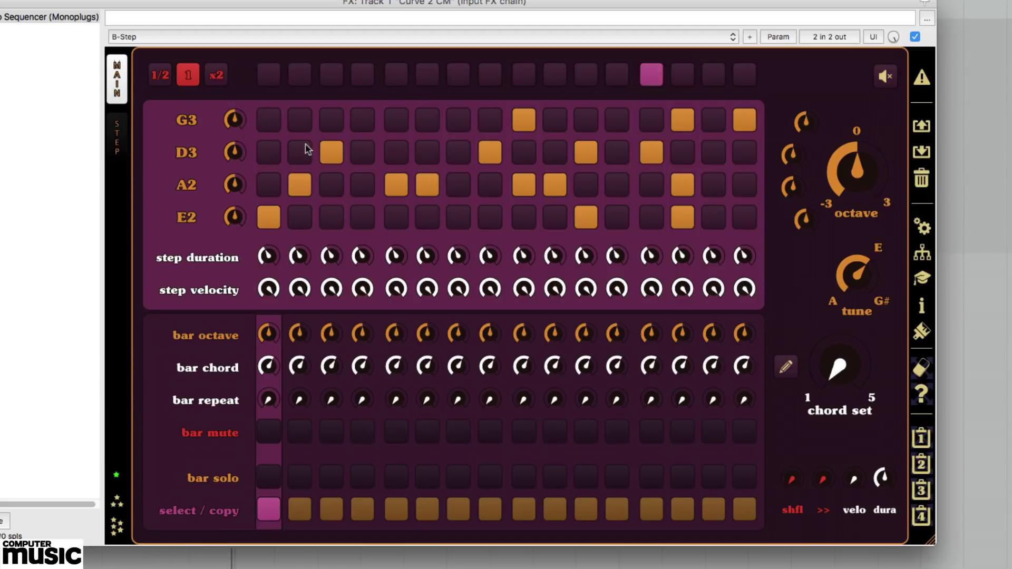
left_click(337, 155)
left_click(365, 126)
left_click(369, 154)
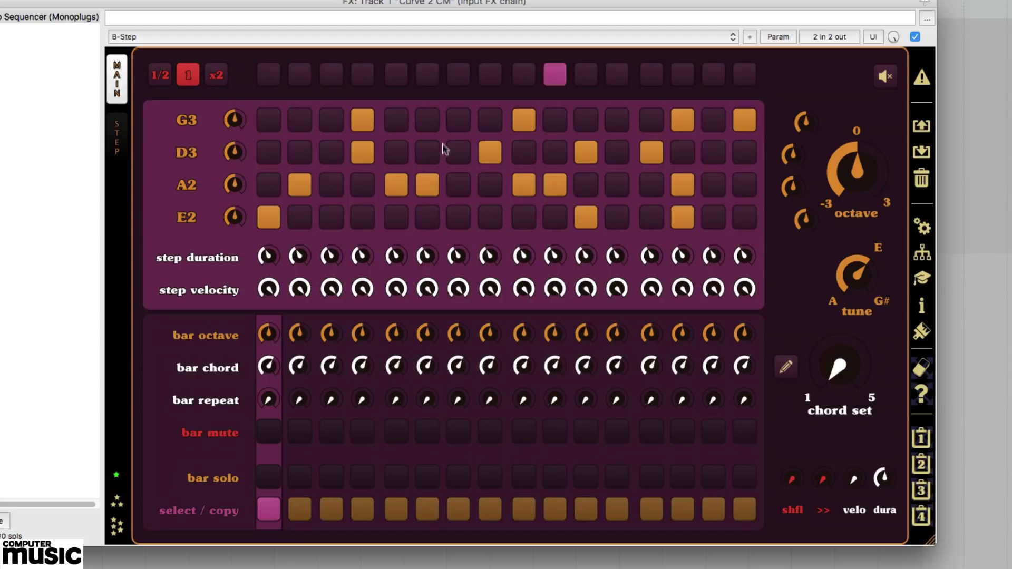
Step: Add G3 on step 7 and E2 on step 8, replace A2 with E2 on step 6, and clear A2 from step 9
left_click(463, 119)
left_click(428, 191)
left_click(427, 215)
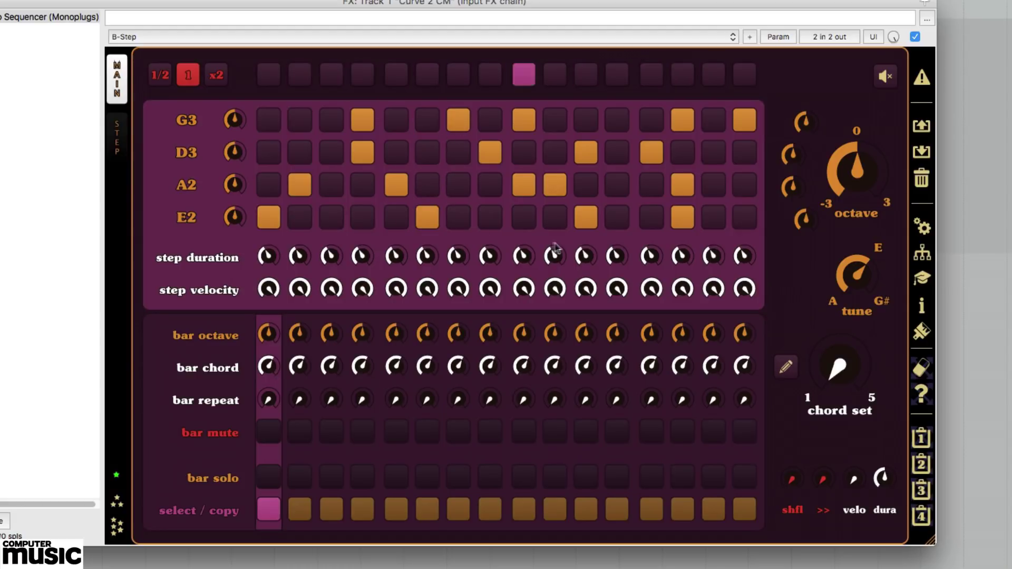
left_click(524, 185)
left_click(490, 217)
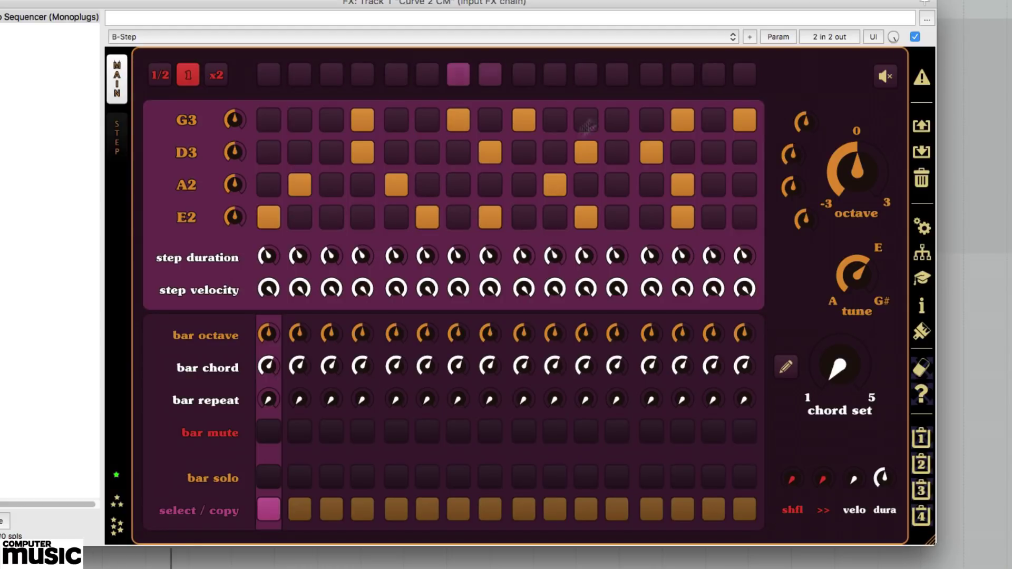
Step: Add G3 on step 11 and A2 on step 12, and clear D3 from step 13 and G3 from step 9
left_click(586, 121)
left_click(650, 157)
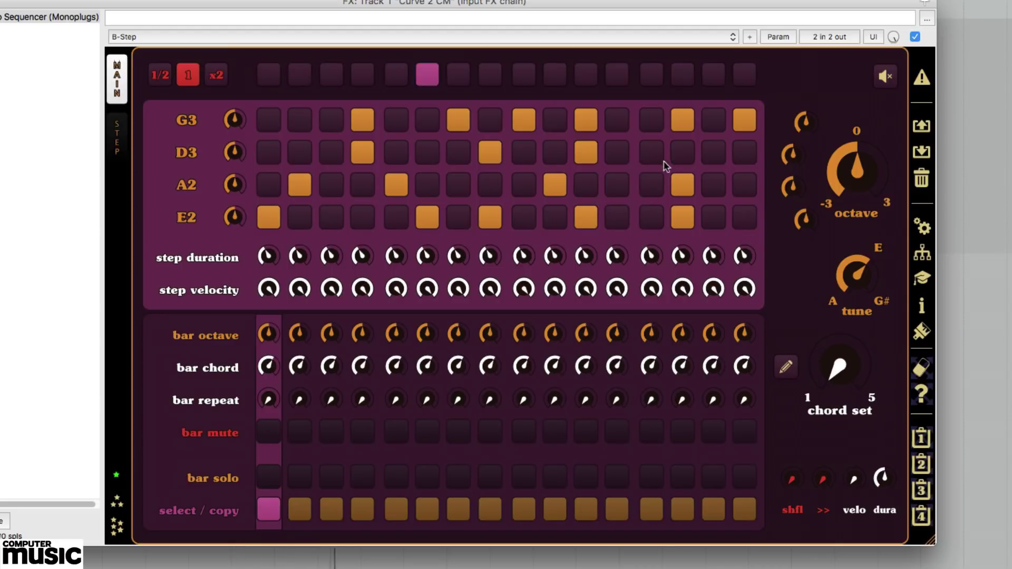
left_click(617, 185)
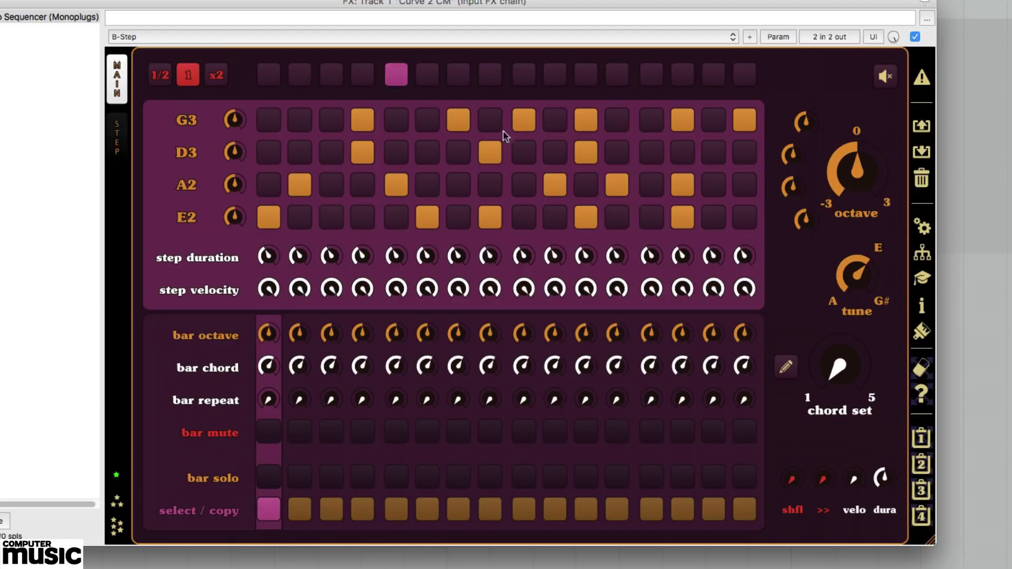
left_click(522, 118)
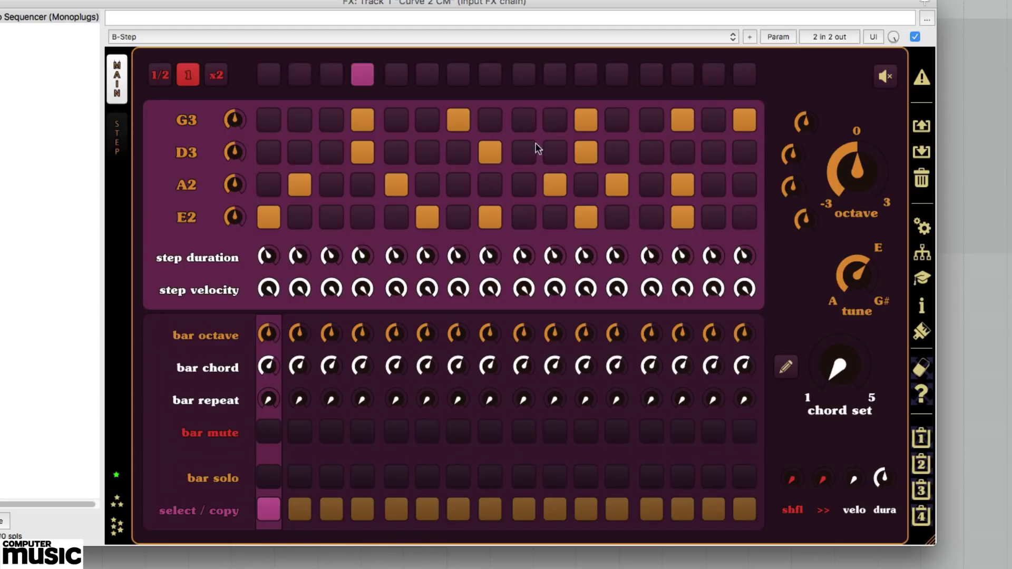
Step: Add A2 on steps 9 and 16, and try G3 on step 10 before clearing it again
left_click(559, 121)
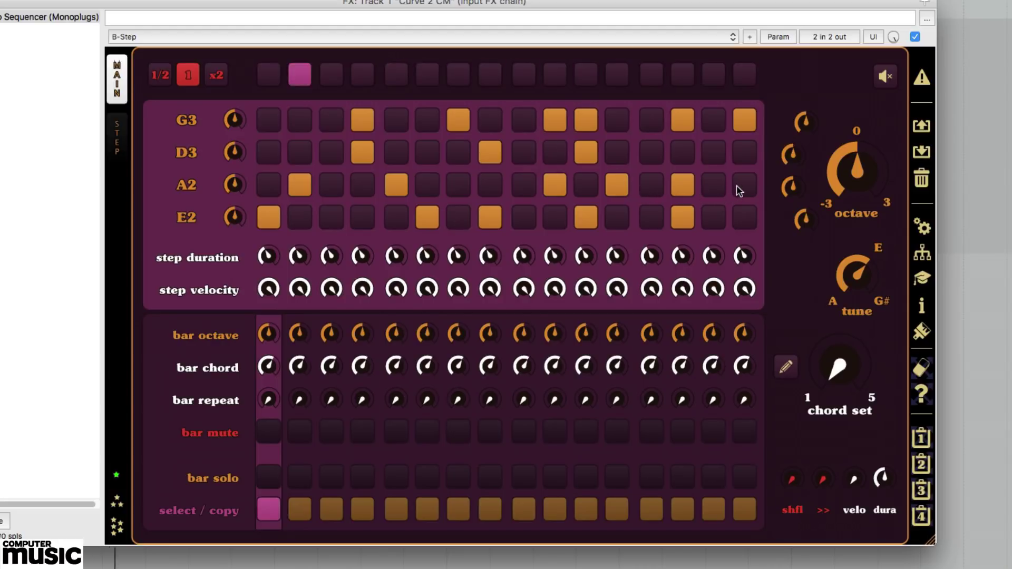
left_click(740, 191)
left_click(556, 124)
left_click(525, 187)
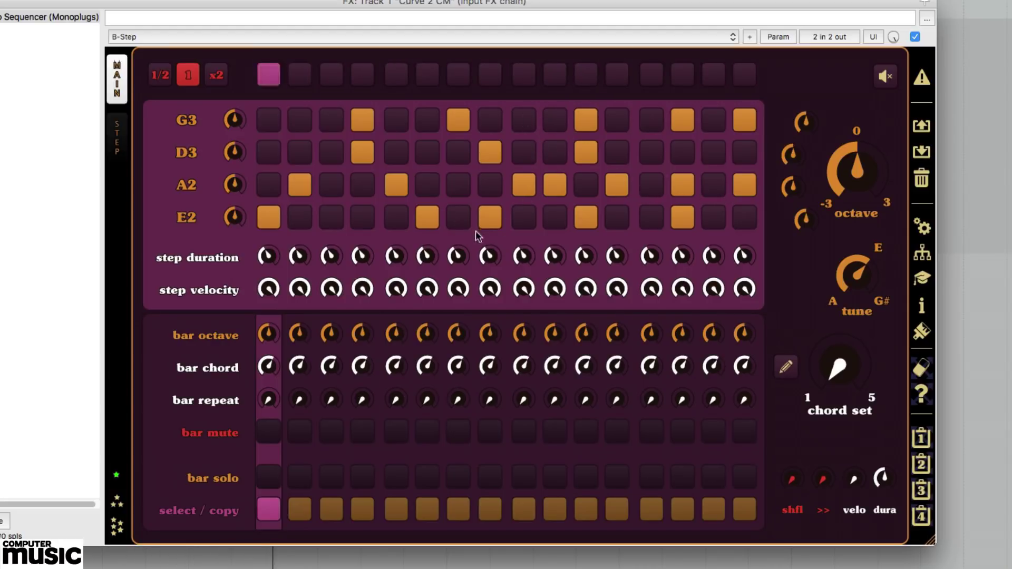
Step: Clear A2 from steps 5, 9 and 14, and try D3 on step 13 before clearing it again
left_click(657, 156)
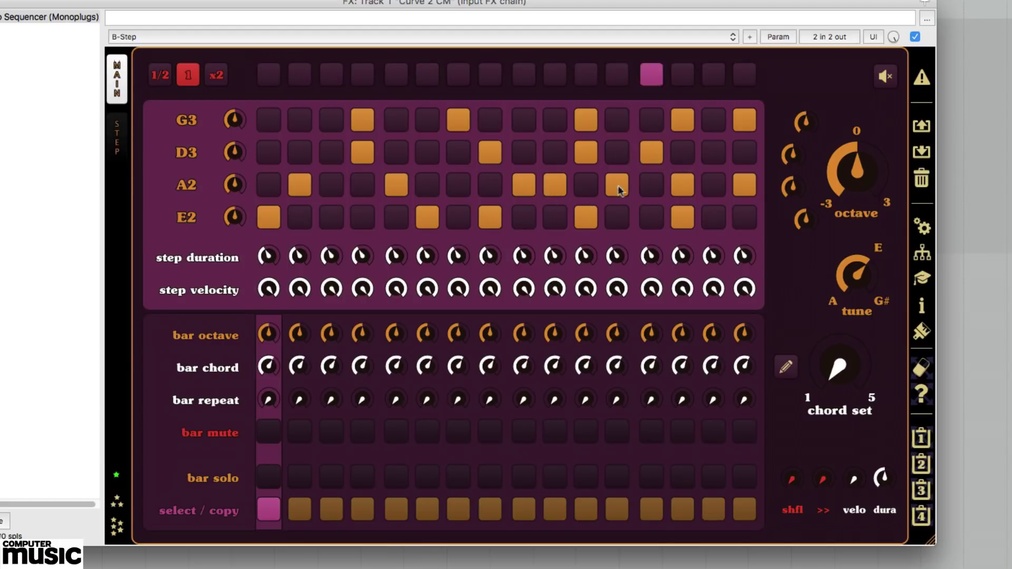
left_click(681, 186)
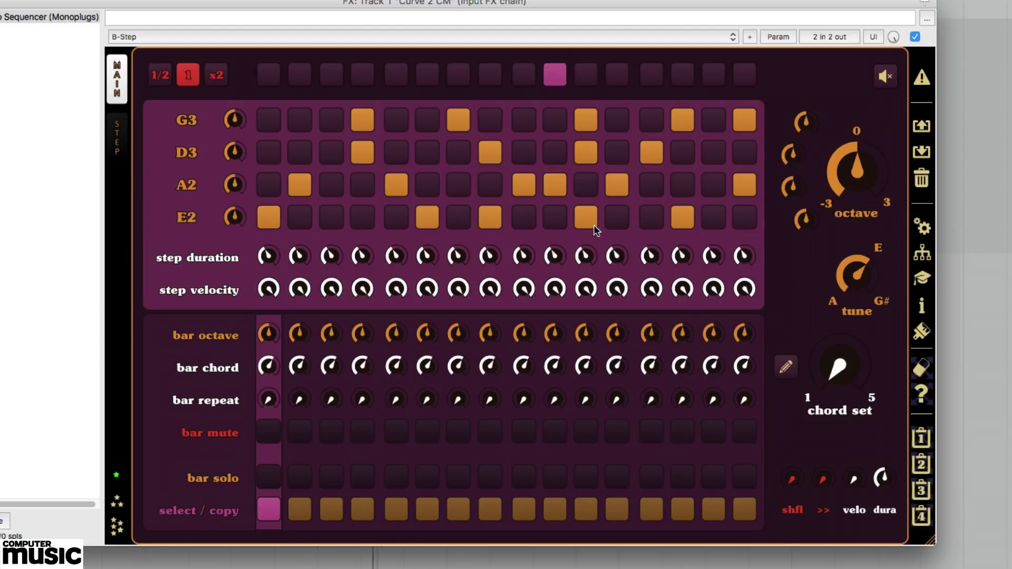
left_click(395, 187)
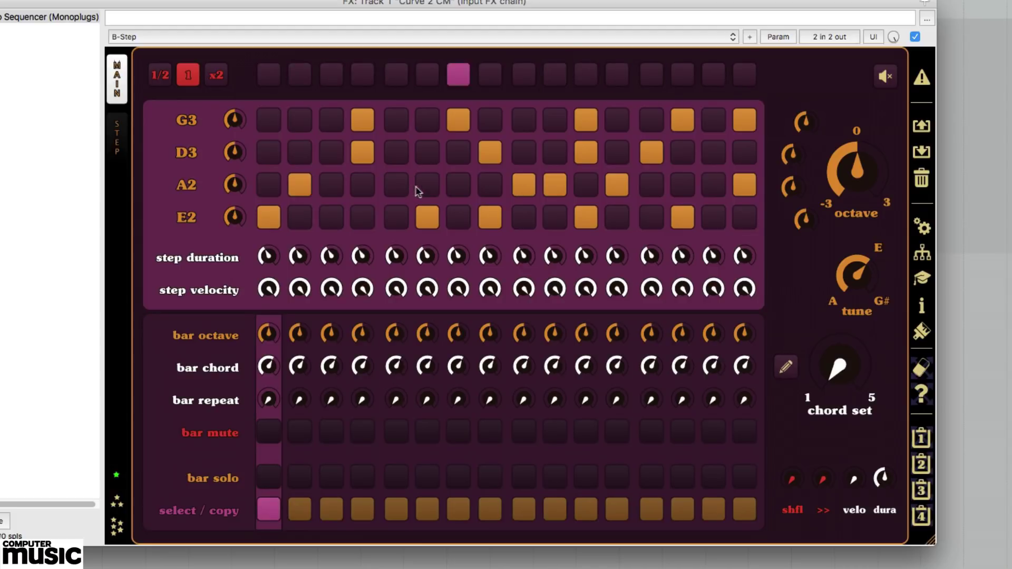
left_click(522, 188)
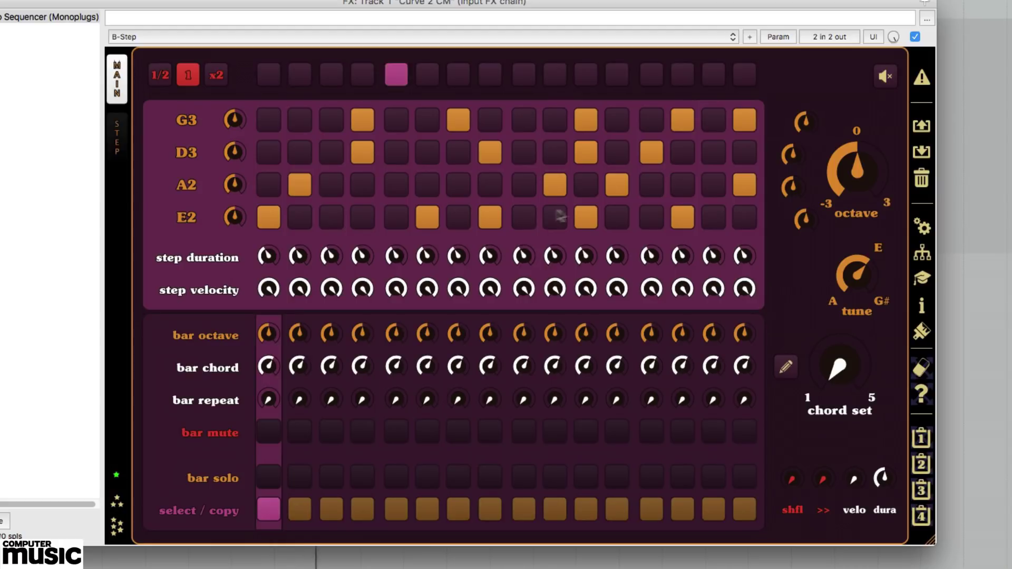
left_click(651, 154)
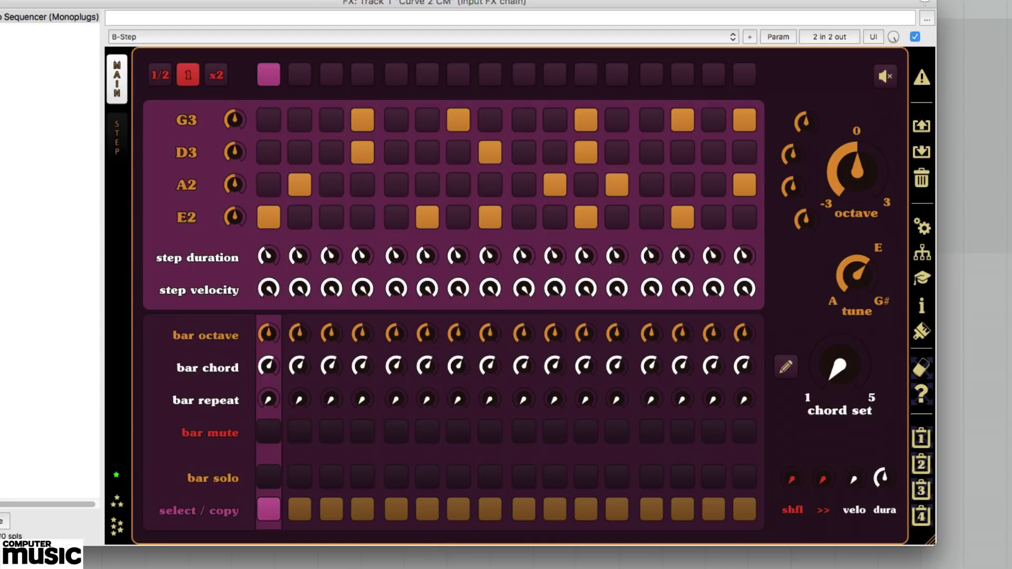
Step: Open the chord set editor and retune chord 4 by hand: E string to C, A string to E, D string to A, plus the G string
left_click(785, 368)
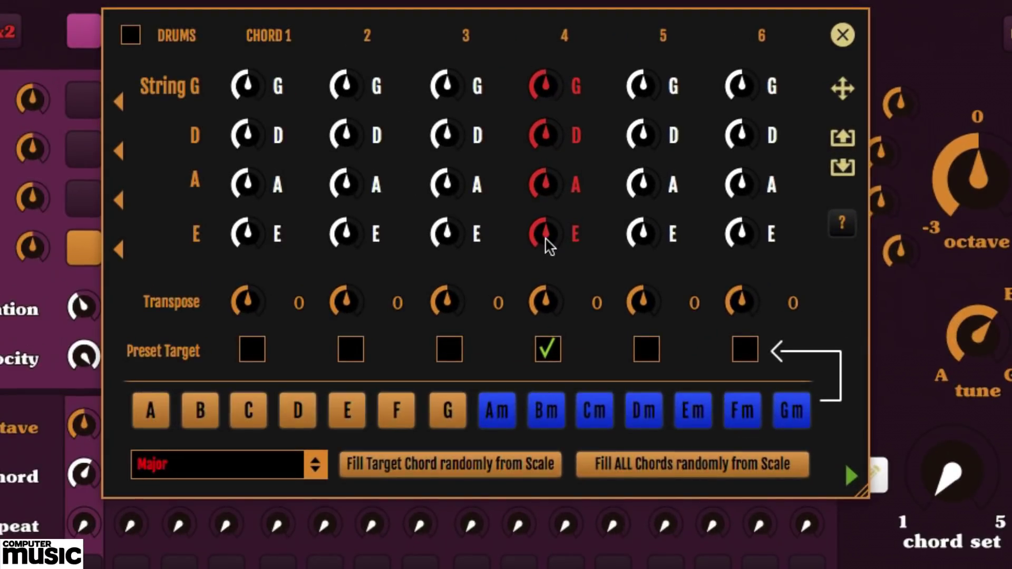
left_click_drag(545, 237, 541, 254)
mouse_move(545, 196)
left_mouse_down()
mouse_move(550, 150)
mouse_move(557, 186)
left_mouse_up()
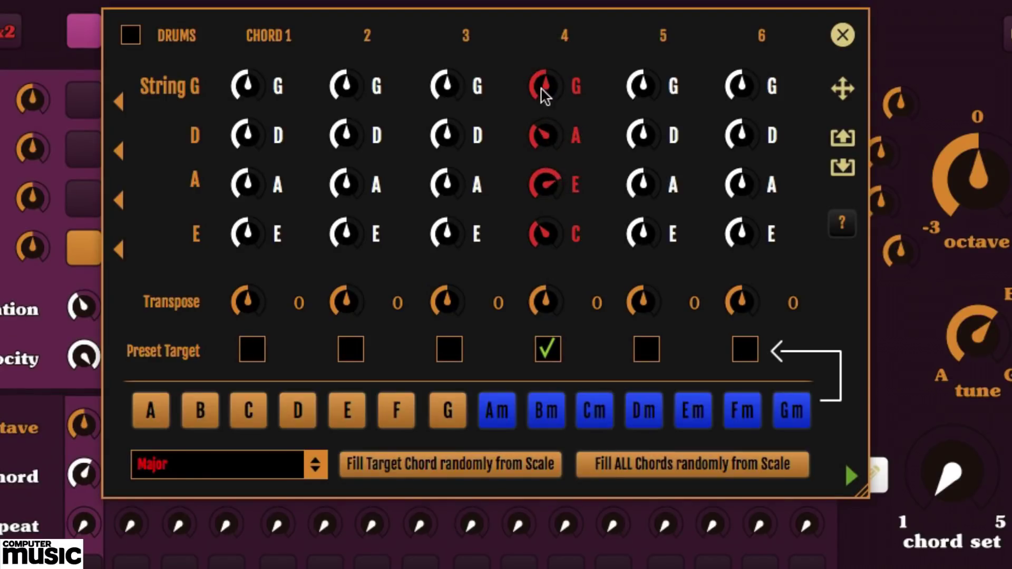
left_click_drag(543, 88, 553, 56)
left_click_drag(546, 185, 554, 163)
Step: Try several chord presets on chord 4, including G, D, Em, Cm and Dm, ending with C
left_click(645, 410)
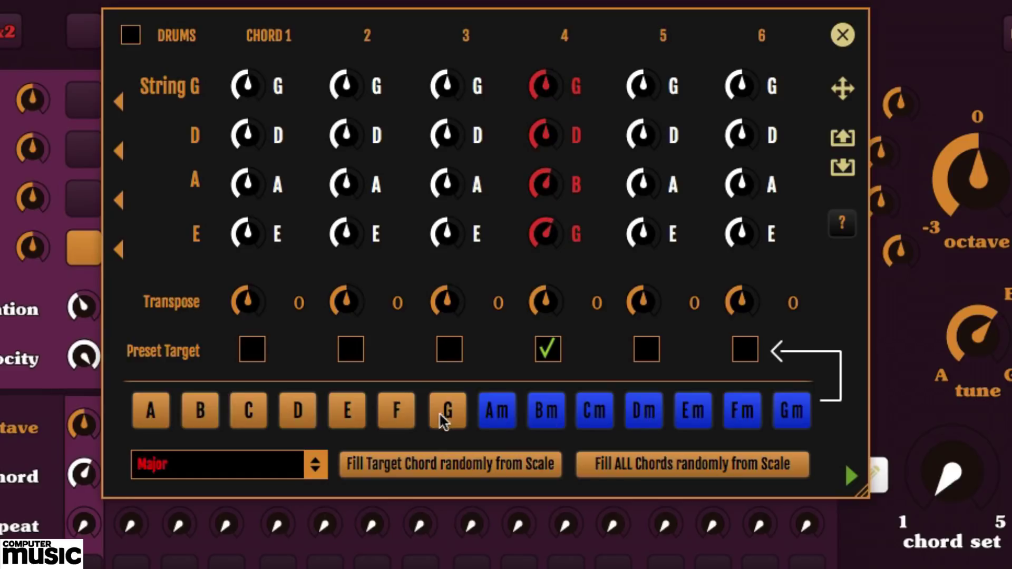
left_click(293, 412)
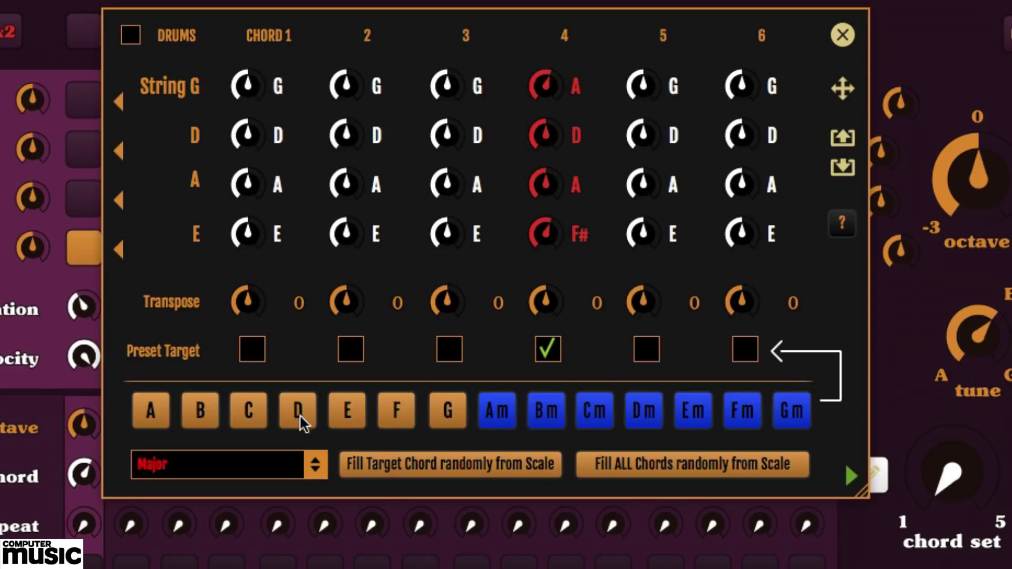
left_click(697, 411)
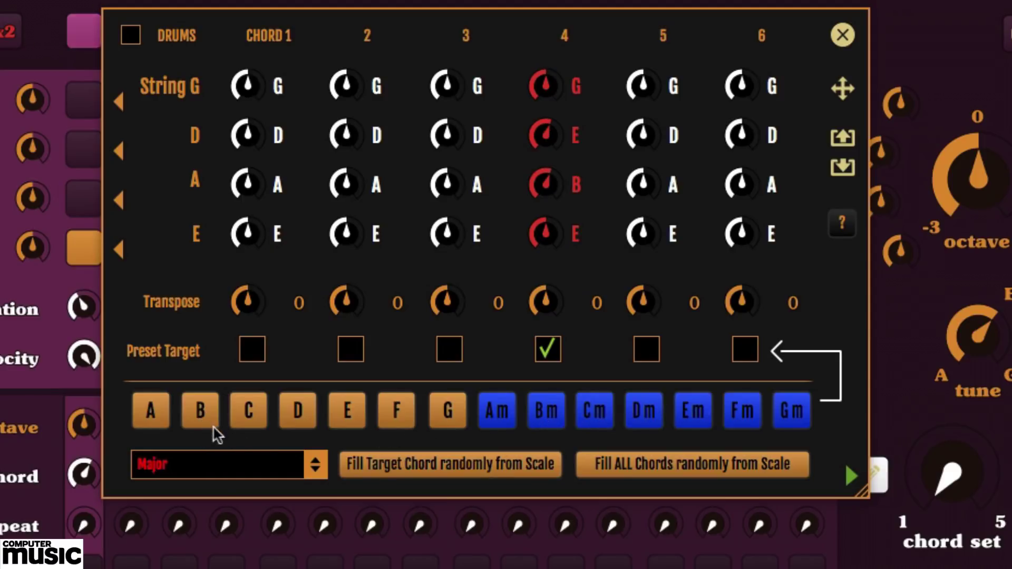
left_click(597, 418)
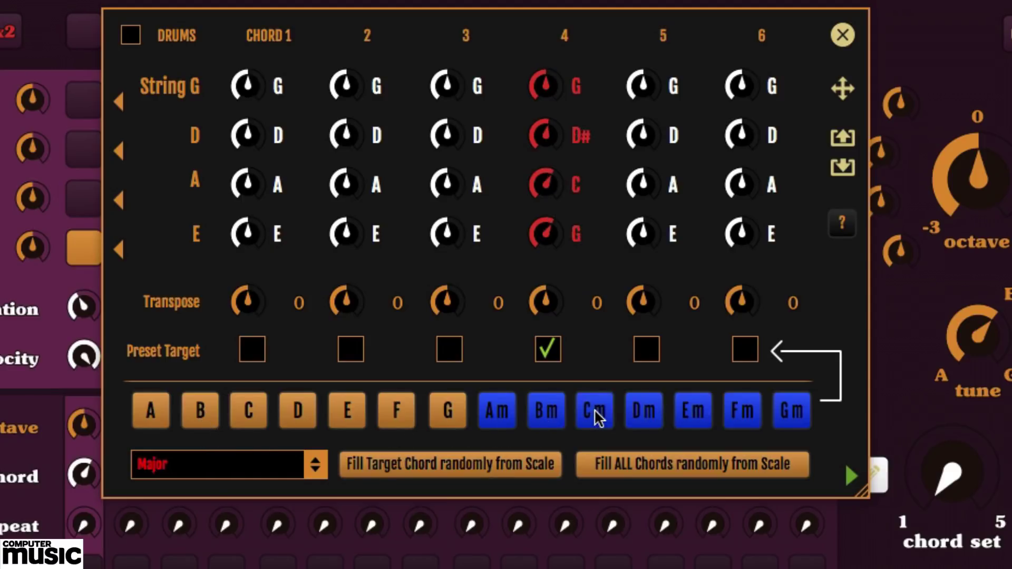
left_click(632, 414)
left_click(248, 412)
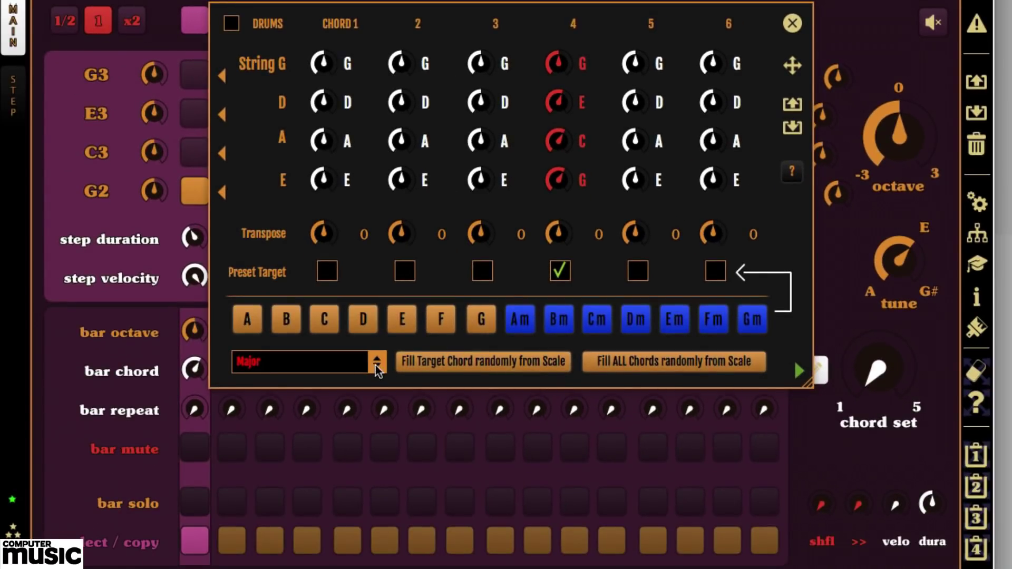
Step: Randomly fill chord 4 and all chords from the Major scale, and refill all chords from the Jazz Minor scale
left_click(420, 363)
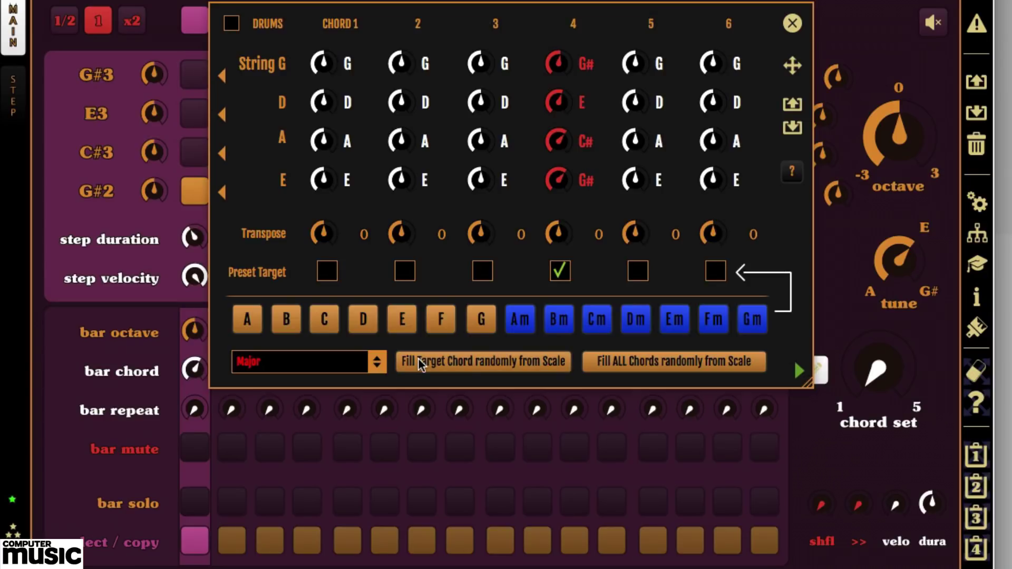
left_click(672, 359)
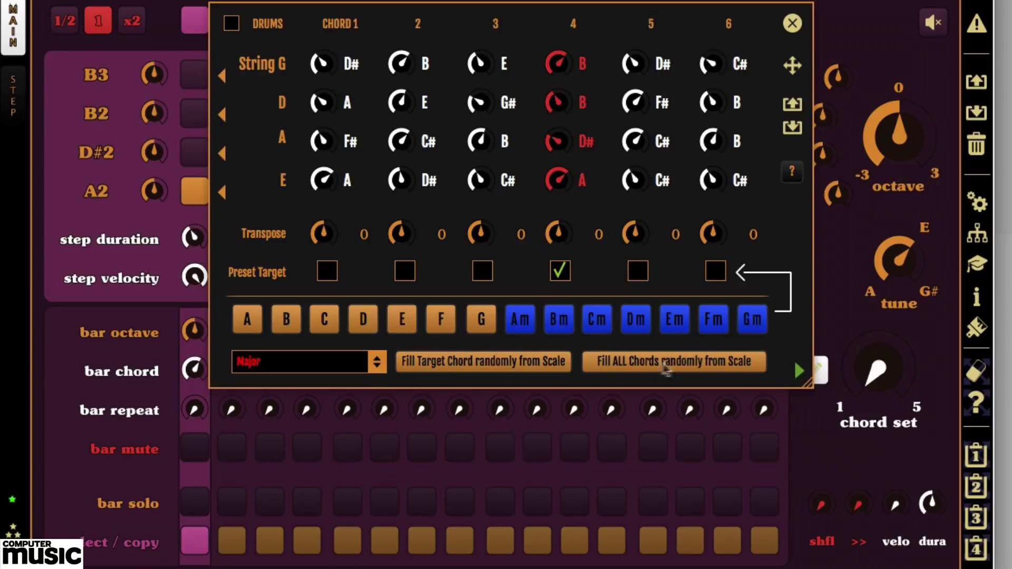
left_click(374, 366)
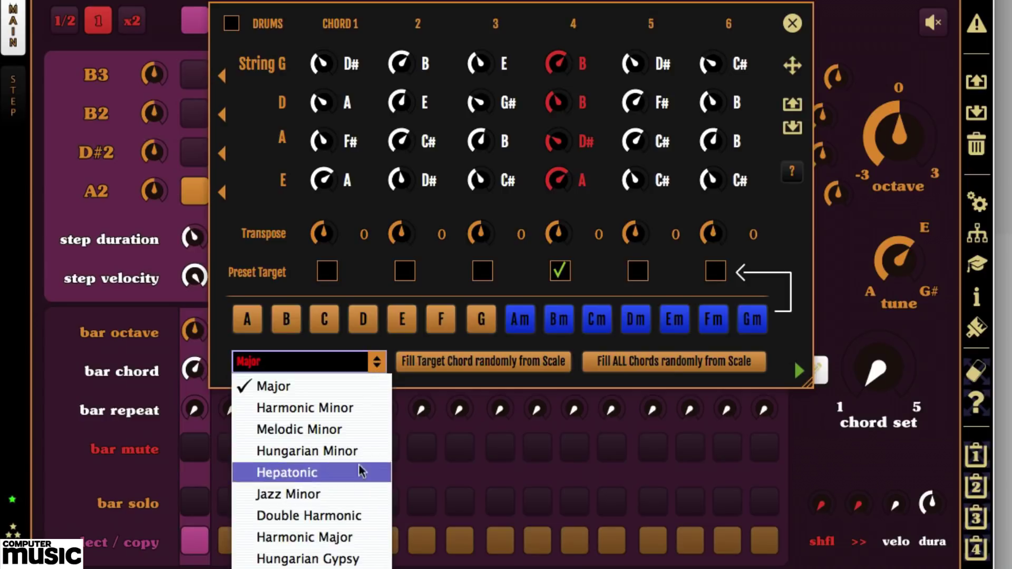
left_click(363, 496)
left_click(621, 360)
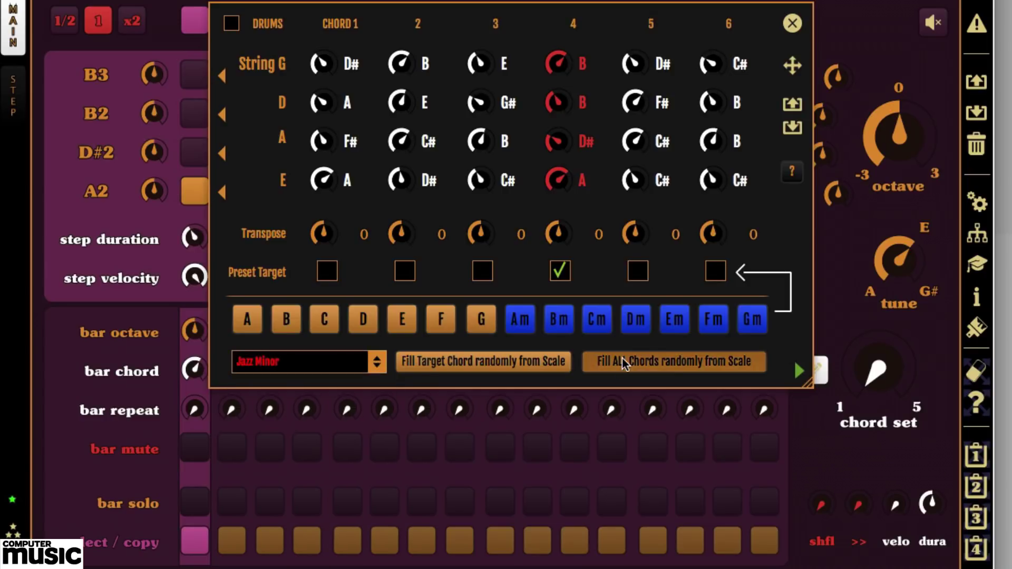
Step: Change the scale to Harmonic Major and fill all chords randomly from it
left_click(360, 367)
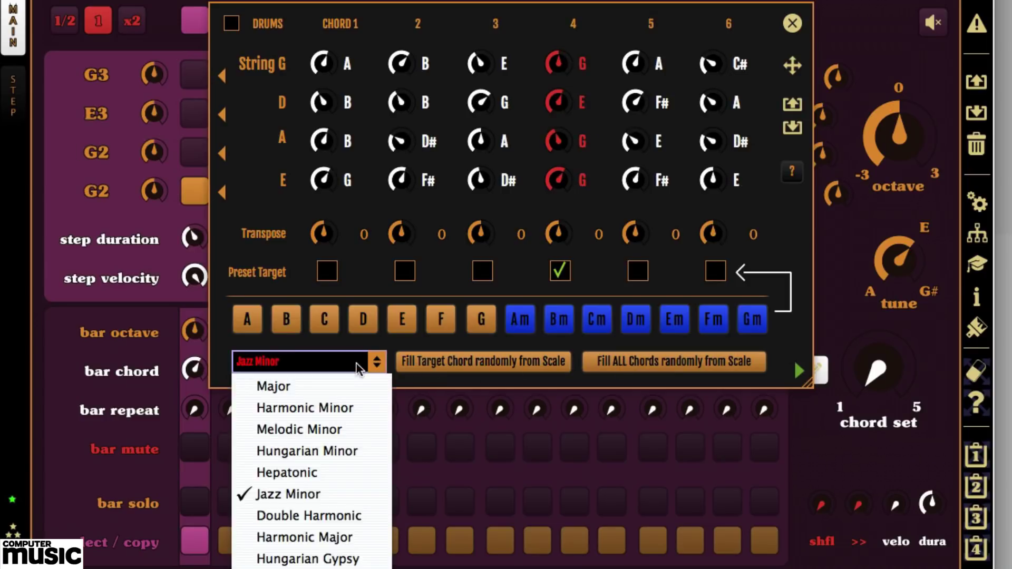
left_click(350, 537)
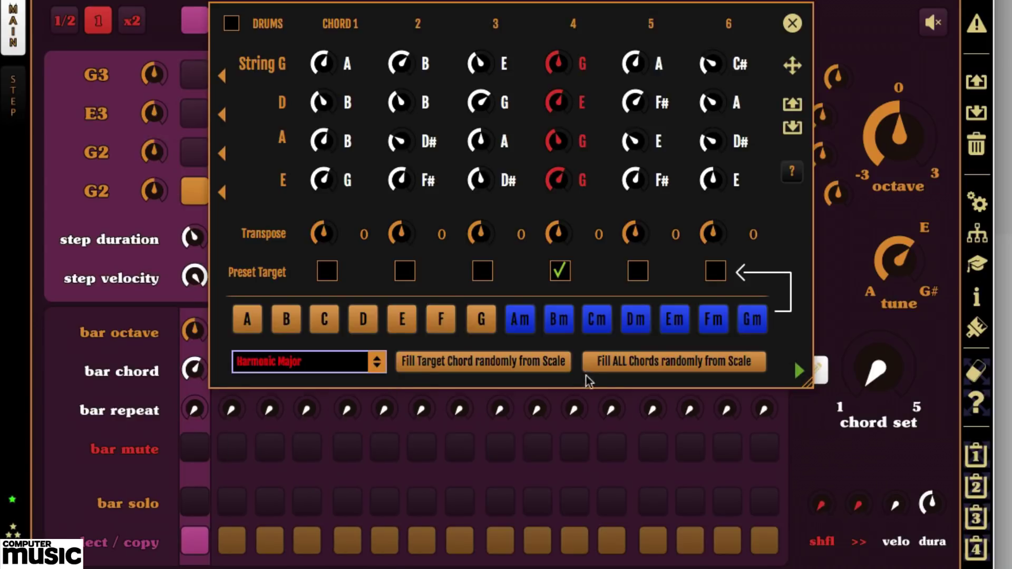
left_click(625, 362)
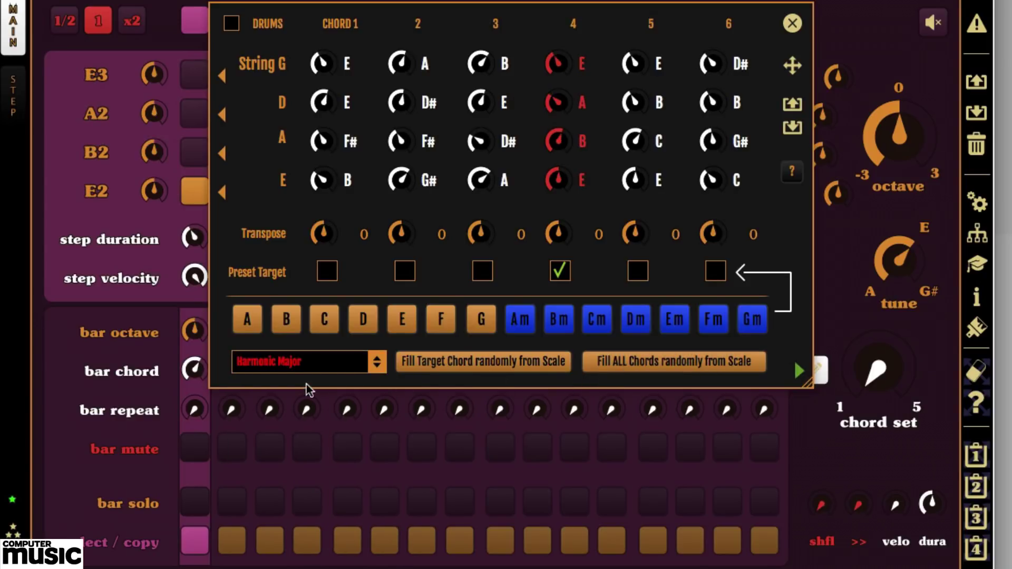
Step: Change the scale to Melodic Minor, fill all chords randomly from it, and close the chord set editor
left_click(343, 370)
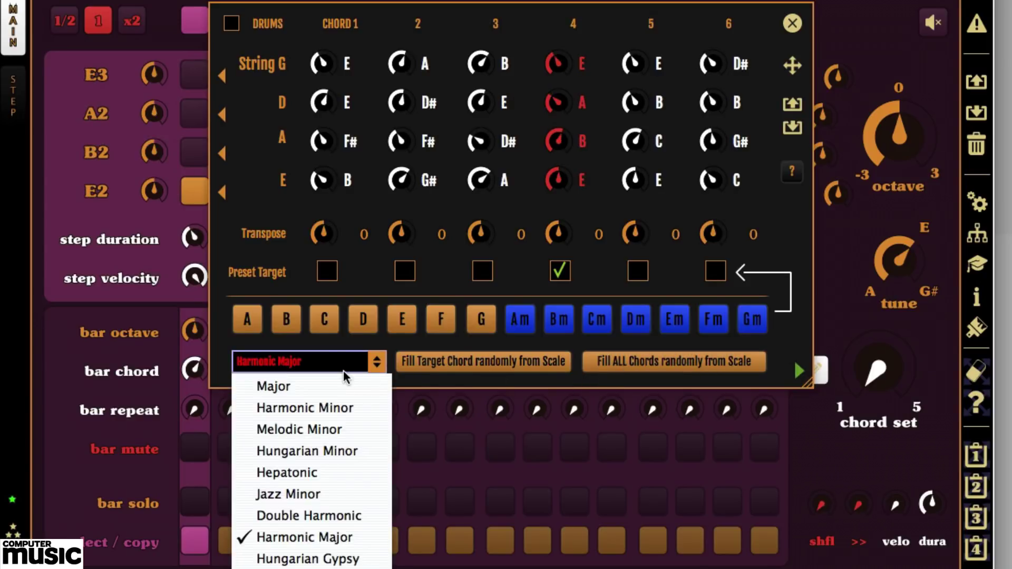
left_click(328, 423)
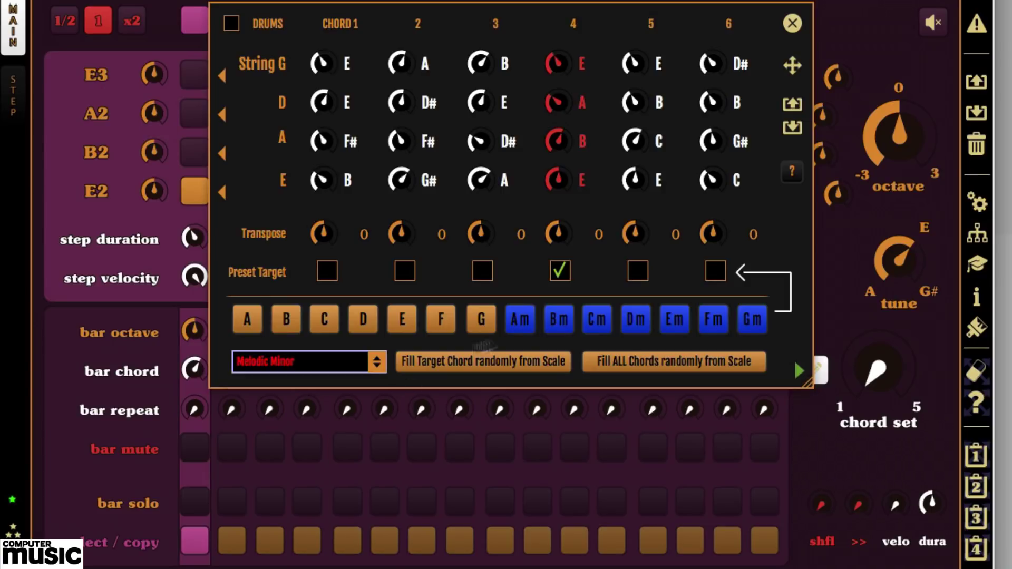
left_click(638, 361)
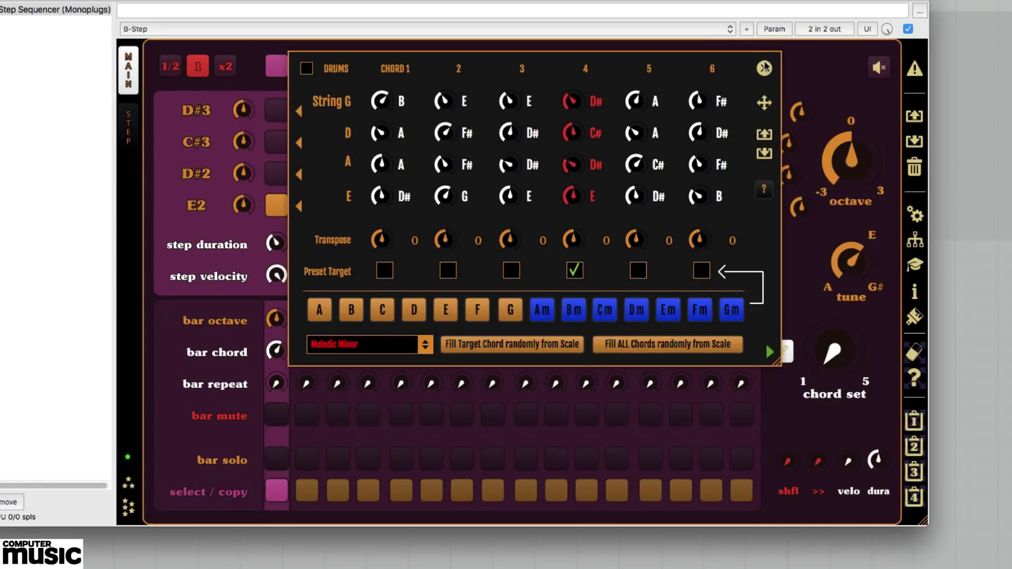
left_click(764, 68)
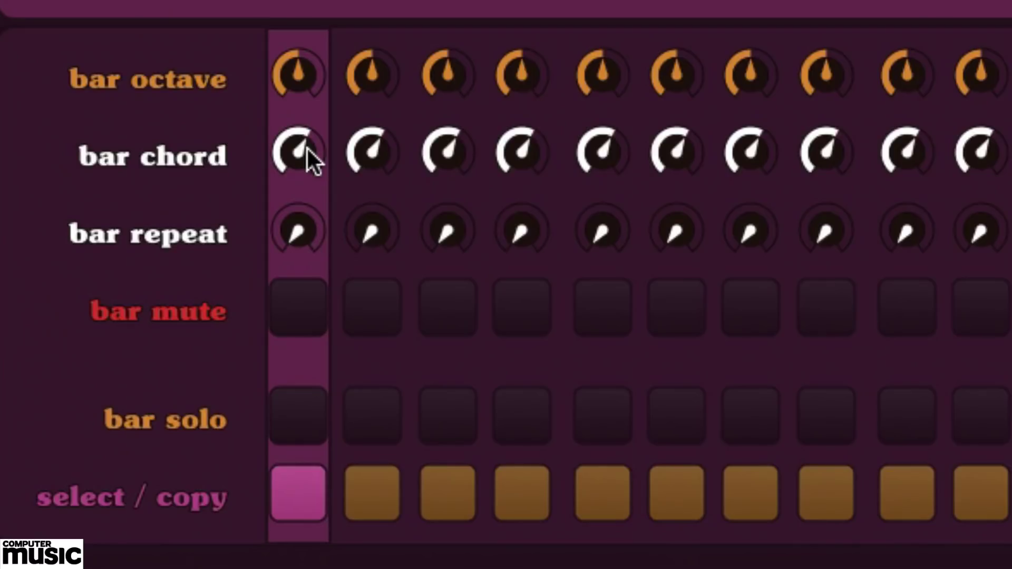
Step: Try several bar chord values on bar 1, lowering through the set and then raising it to chord 6
left_click_drag(306, 148, 305, 204)
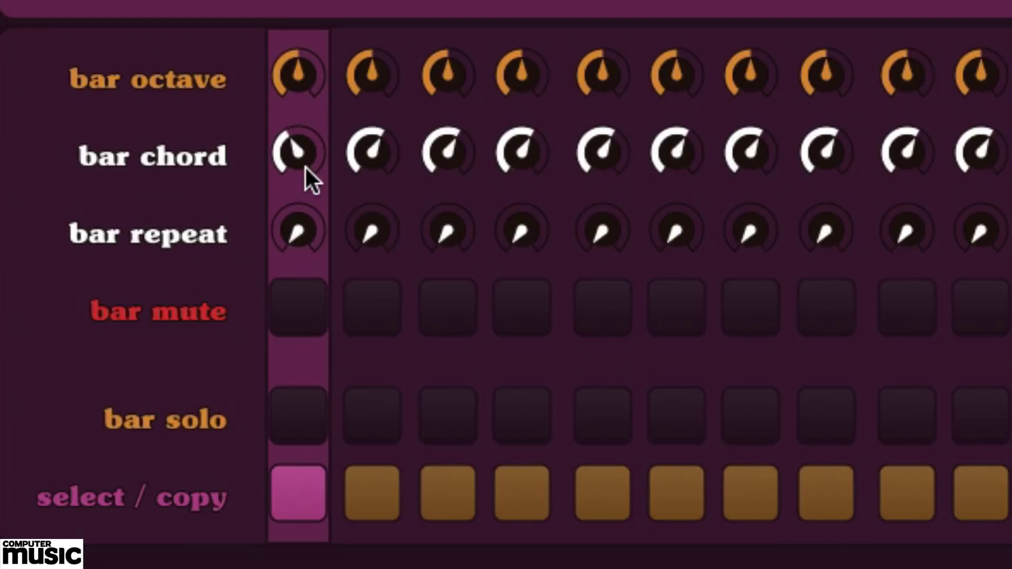
left_click_drag(305, 159, 302, 203)
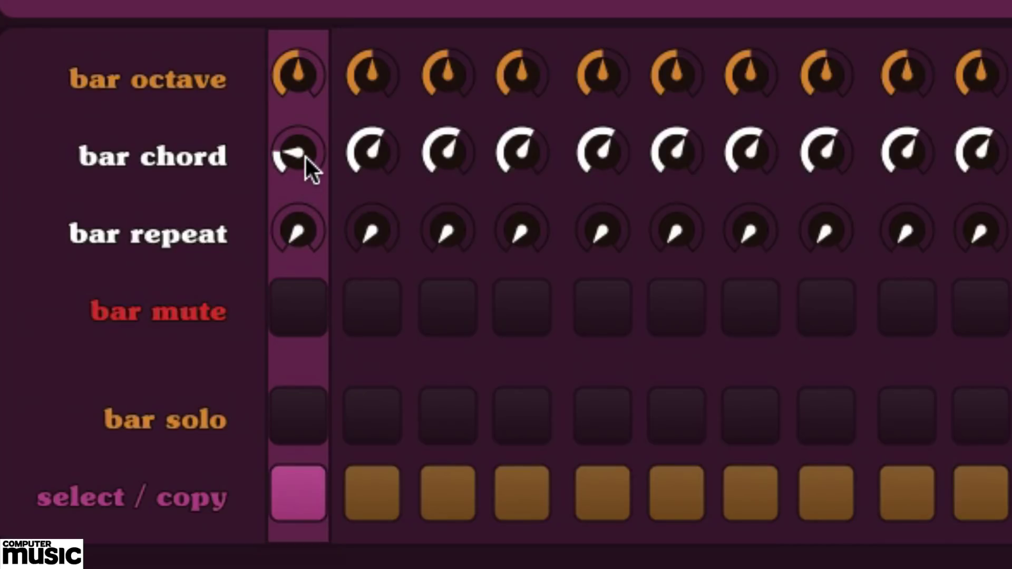
left_click_drag(304, 155, 300, 195)
left_click_drag(305, 159, 310, 3)
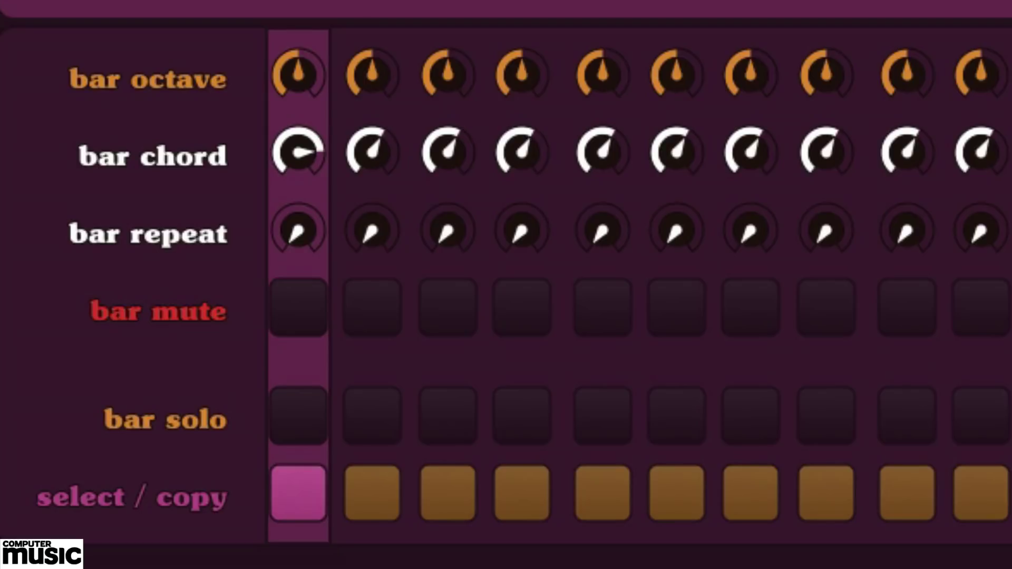
left_click(305, 158)
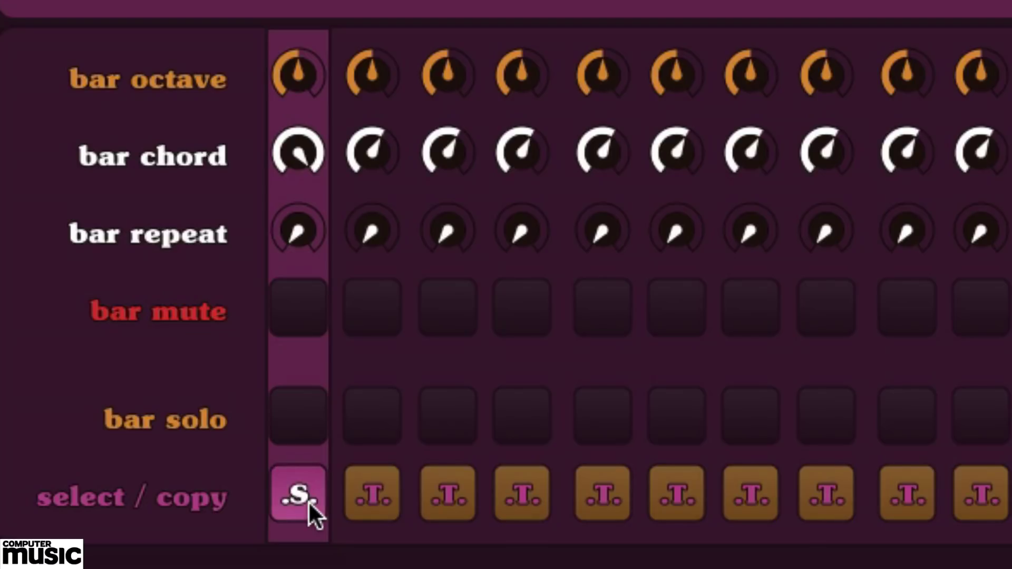
Step: Copy bar 1's pattern to bars 2 to 4, and set bar 4 to chord 5 and bar 3 to chord 1
left_click_drag(309, 501, 533, 499)
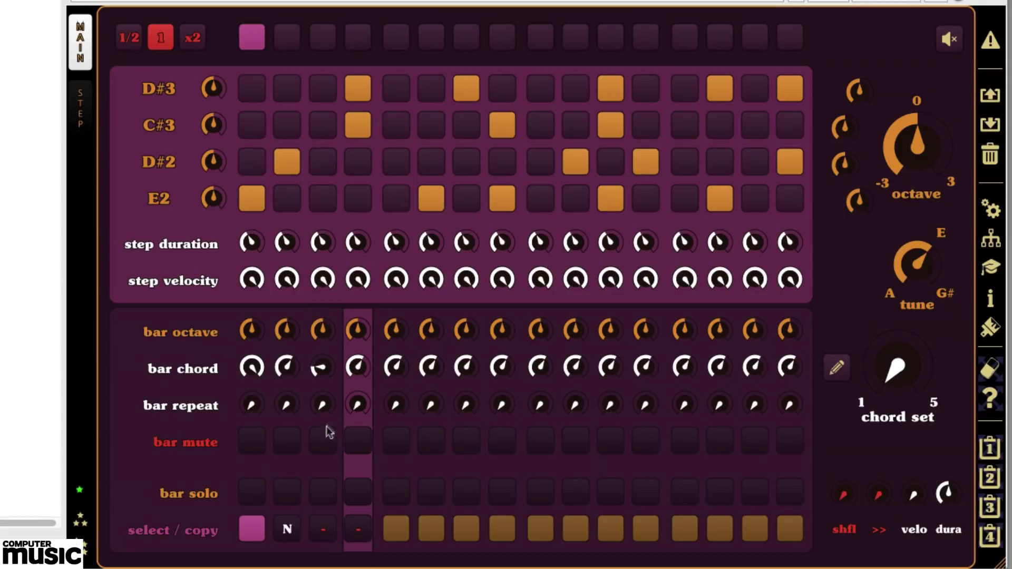
left_click_drag(361, 372, 359, 343)
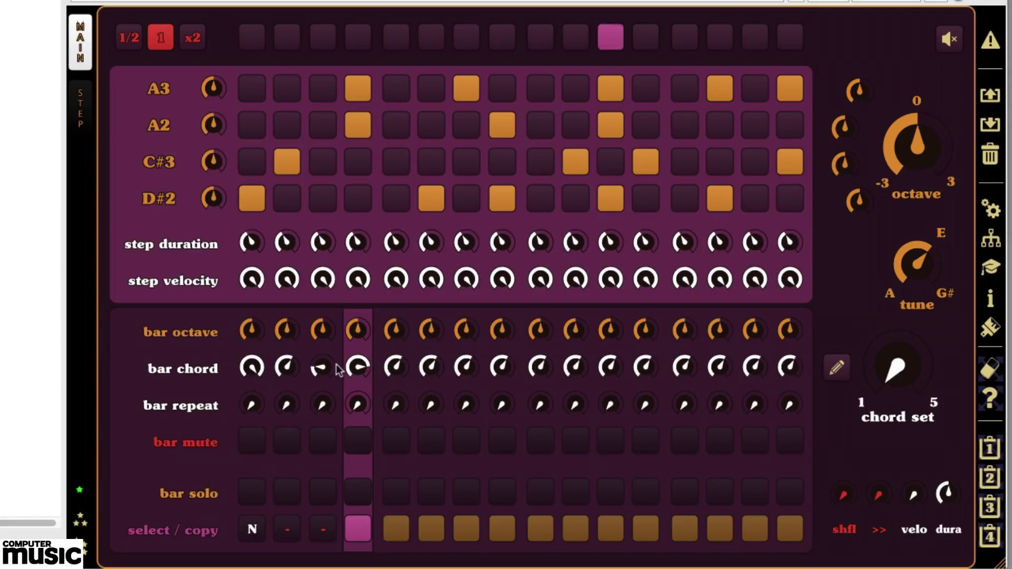
left_click_drag(330, 366, 331, 387)
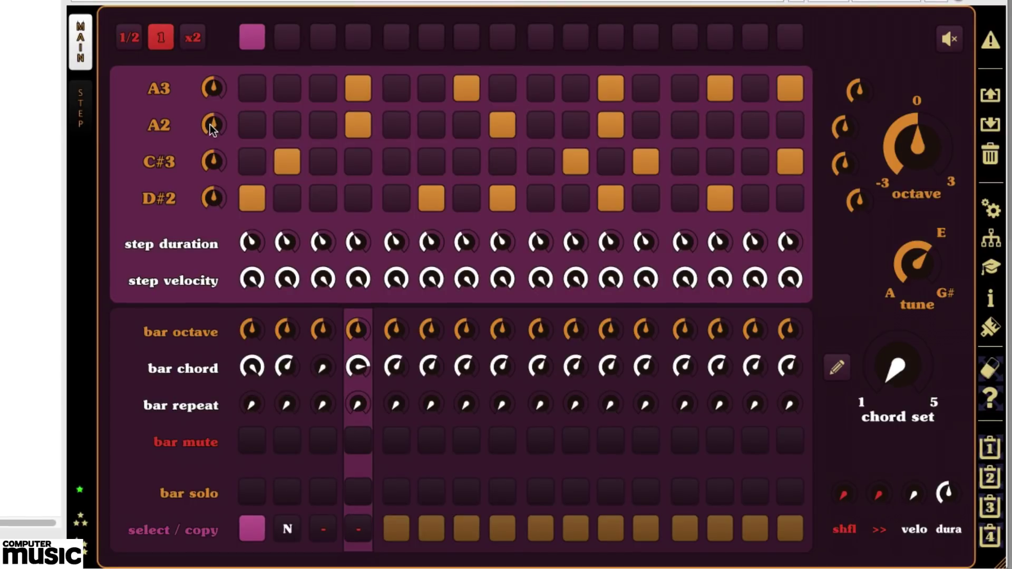
Step: Try octave shifts of -1 on the second string row and 1 on the third, and reset both rows
left_click_drag(210, 126, 220, 95)
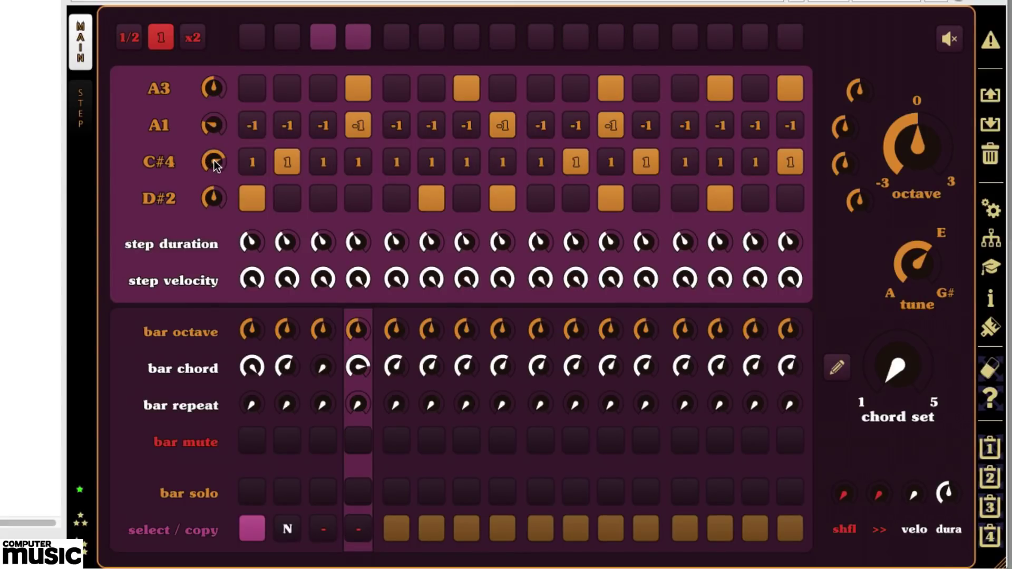
left_click_drag(214, 161, 210, 189)
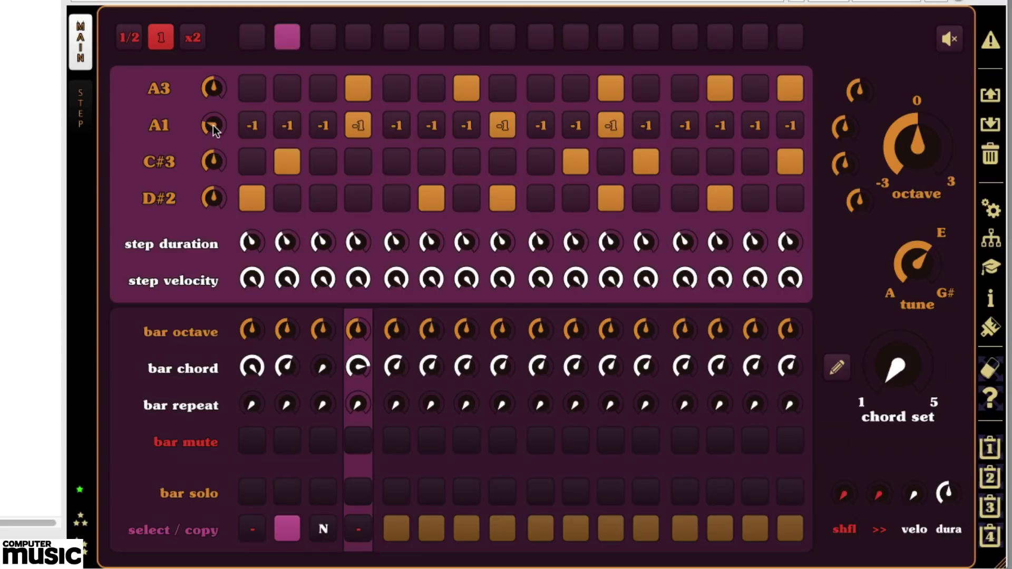
left_click_drag(213, 125, 221, 106)
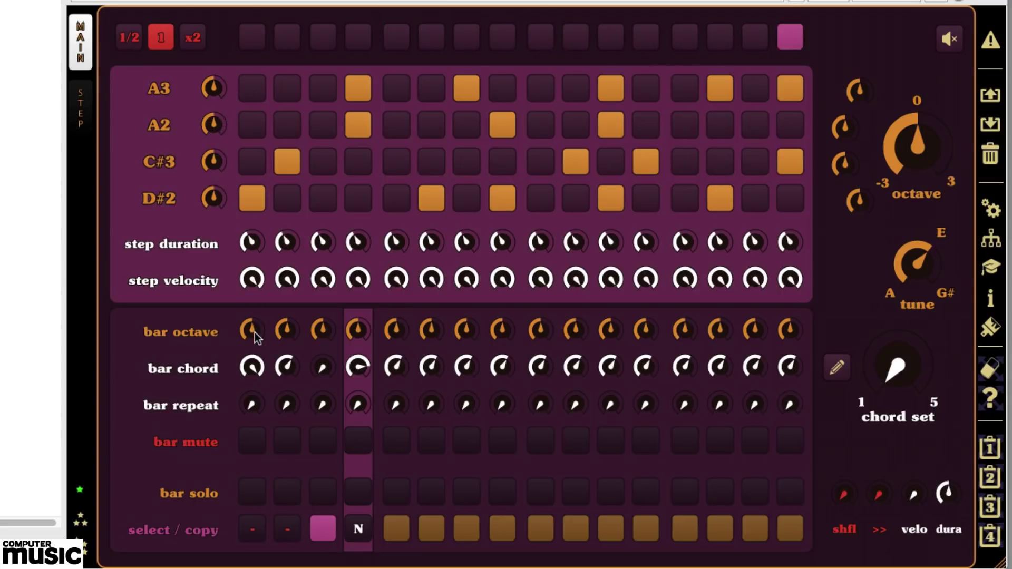
Step: Try the maximum bar octave on bar 1 and the minimum on bar 3, and return both to 0
left_click_drag(254, 325, 265, 290)
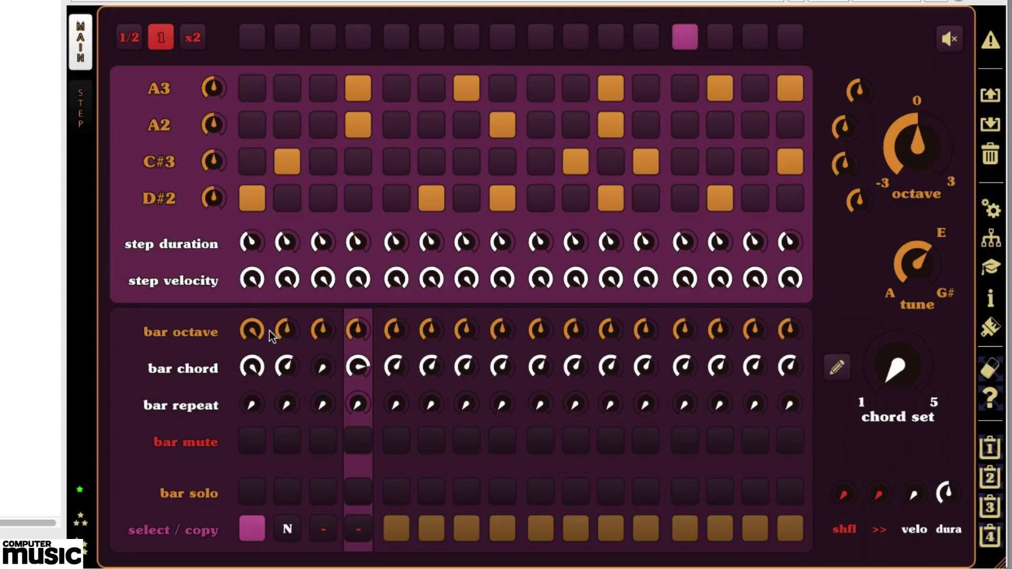
left_click(322, 366)
left_click_drag(322, 366, 321, 406)
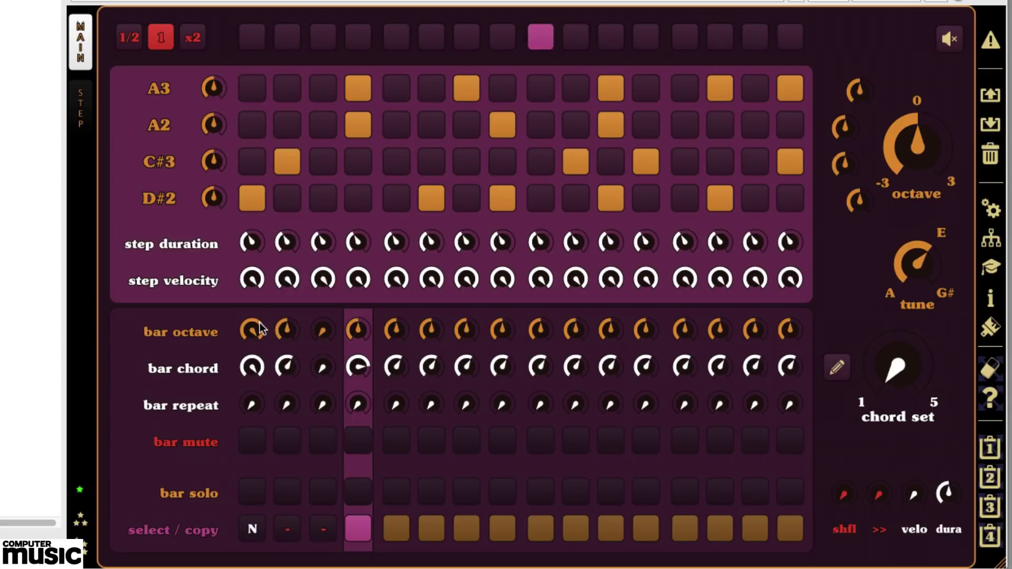
left_click_drag(253, 325, 255, 407)
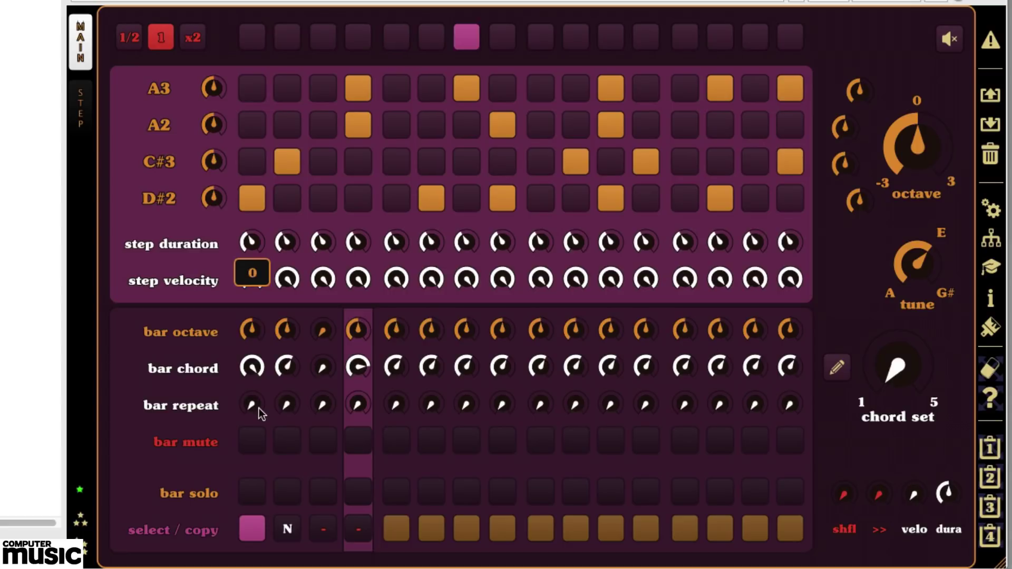
left_click_drag(324, 335, 327, 299)
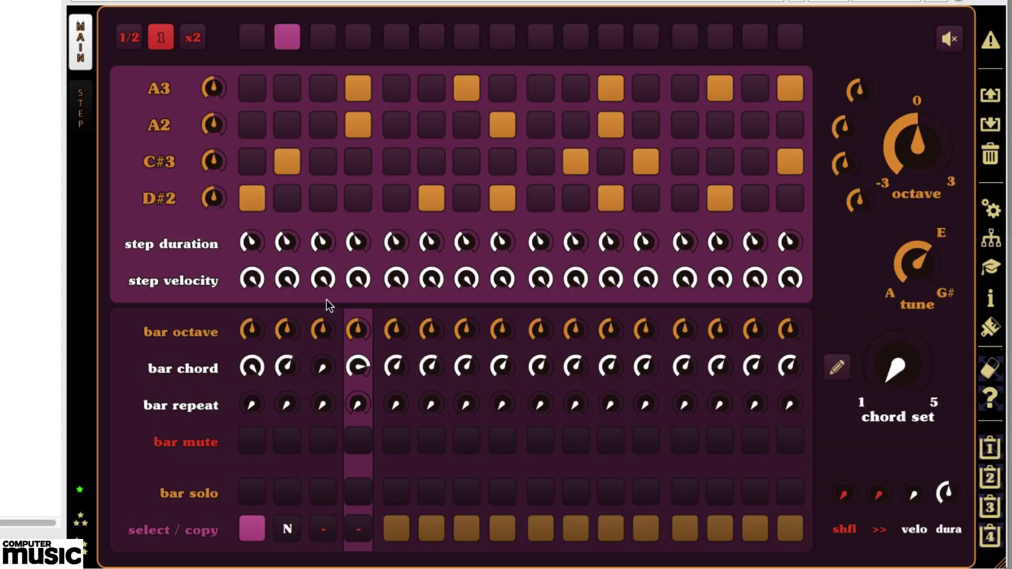
Step: Open the step settings and try step octaves of 2 on several steps across the bars and -1 on bar 4's step 16
left_click(85, 114)
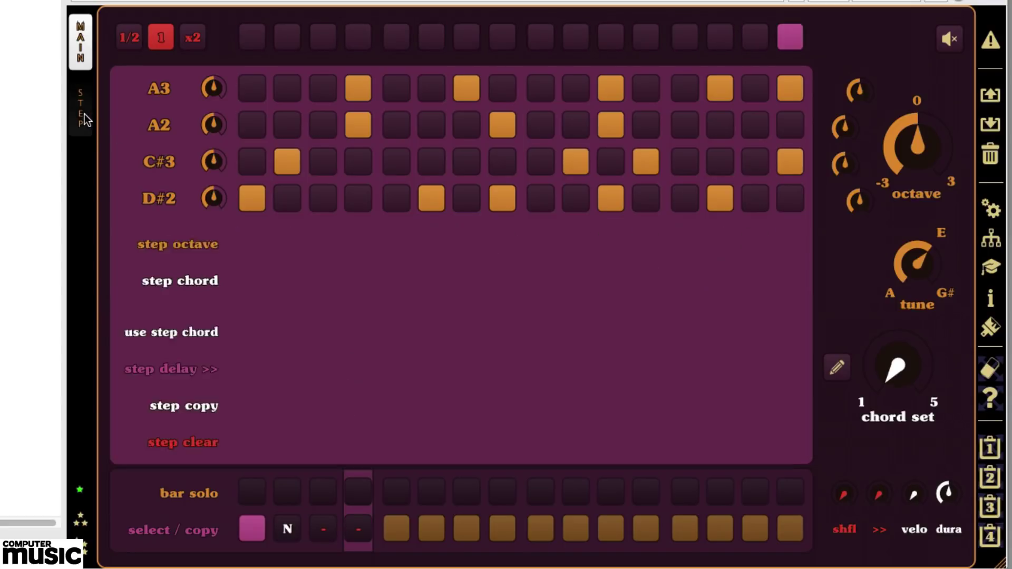
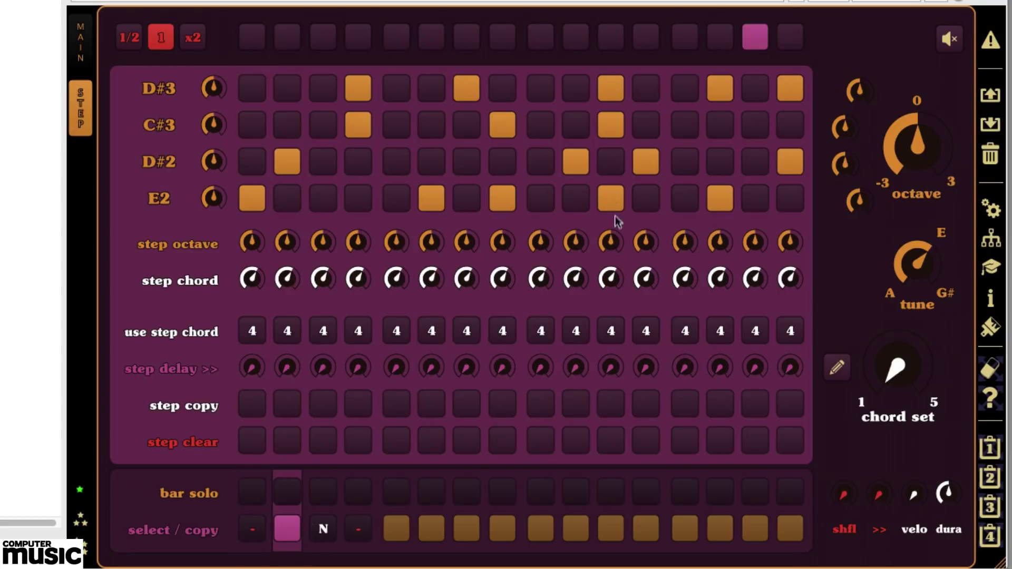
left_click_drag(515, 244, 529, 143)
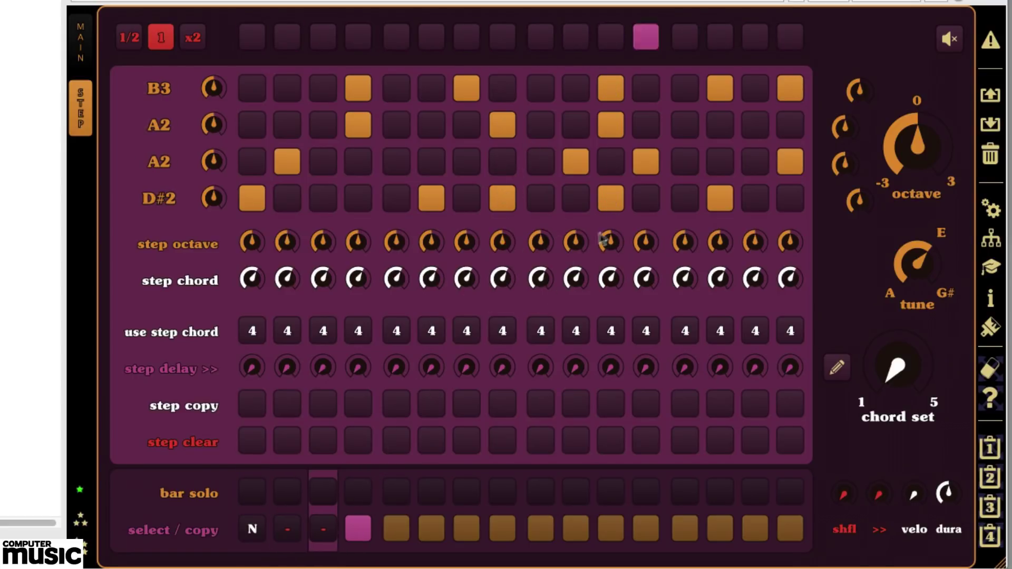
left_click_drag(576, 242, 576, 182)
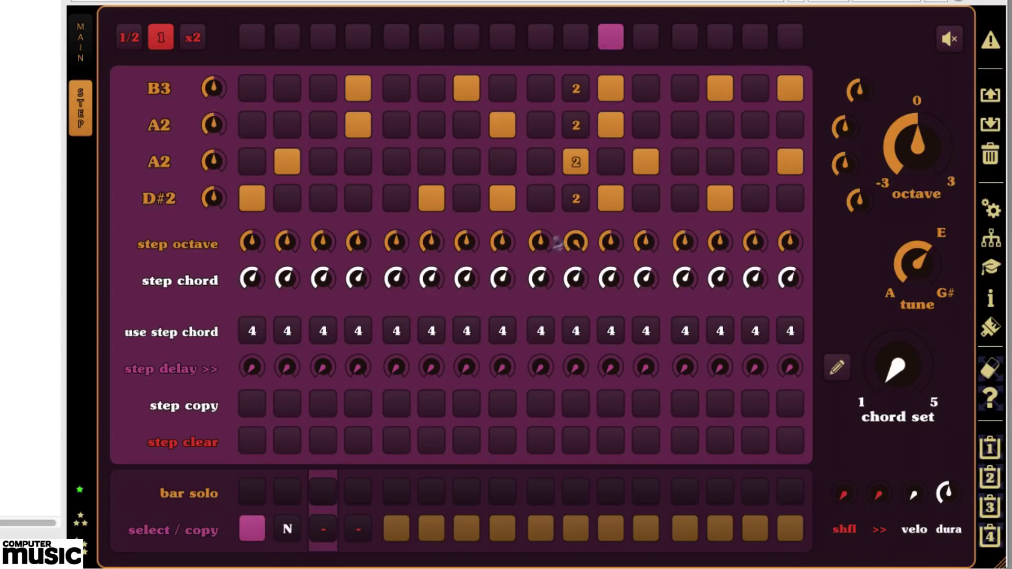
mouse_move(623, 244)
left_mouse_down()
mouse_move(611, 160)
mouse_move(635, 155)
left_mouse_up()
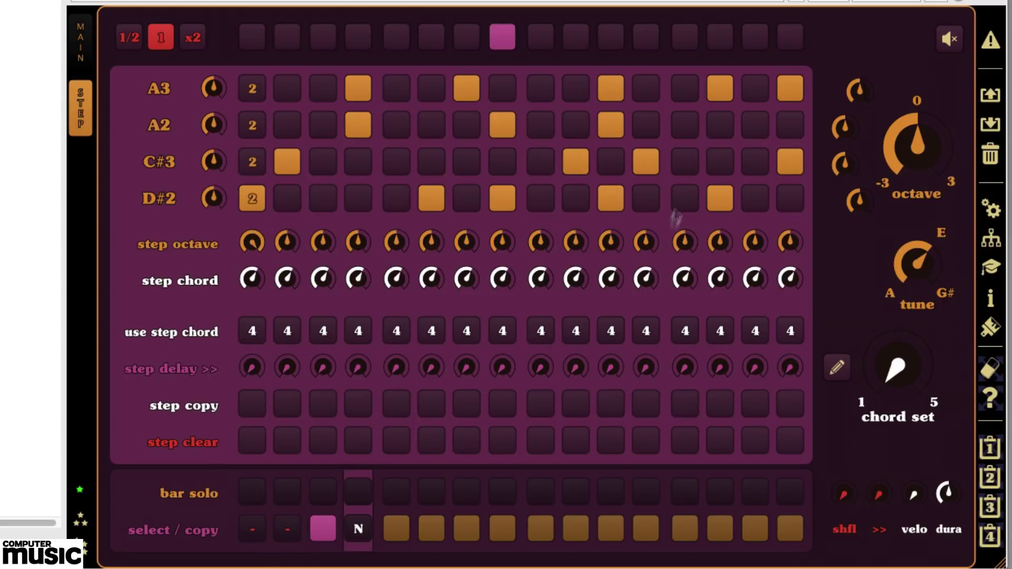
left_click_drag(428, 243, 470, 131)
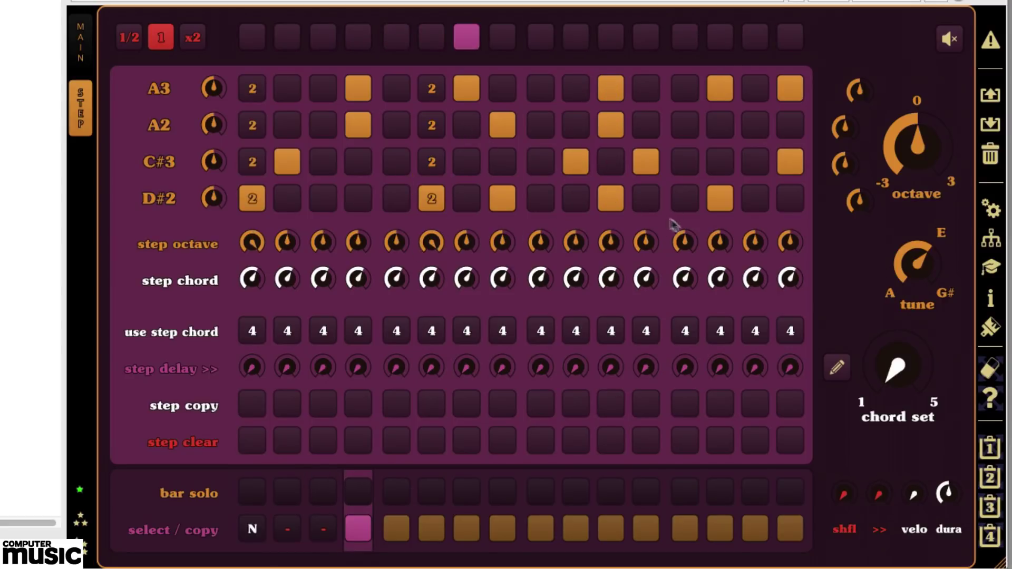
left_click_drag(789, 243, 786, 260)
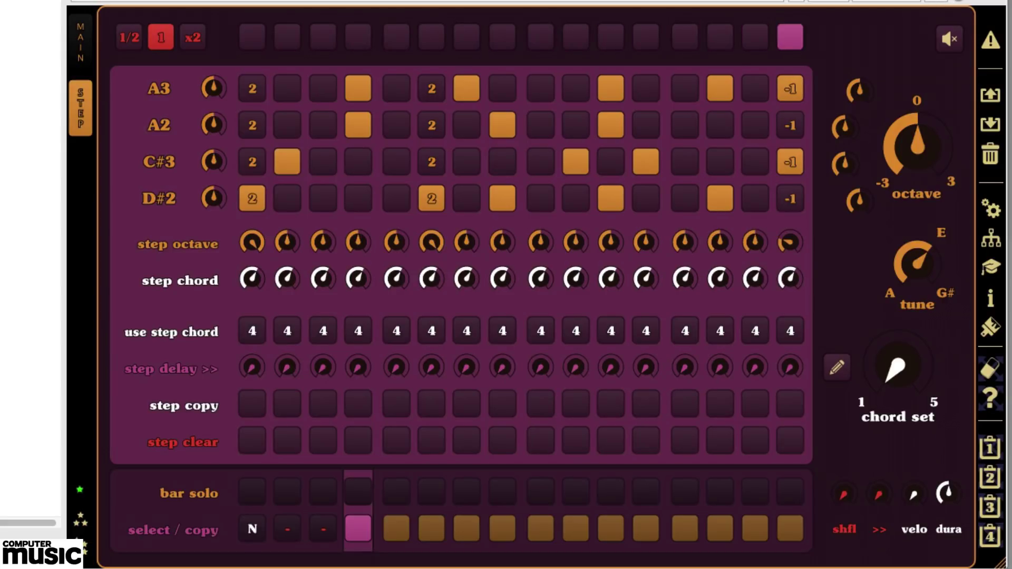
Step: Reset the altered step octaves in bars 4, 2 and 1 to their default
double_click(790, 245)
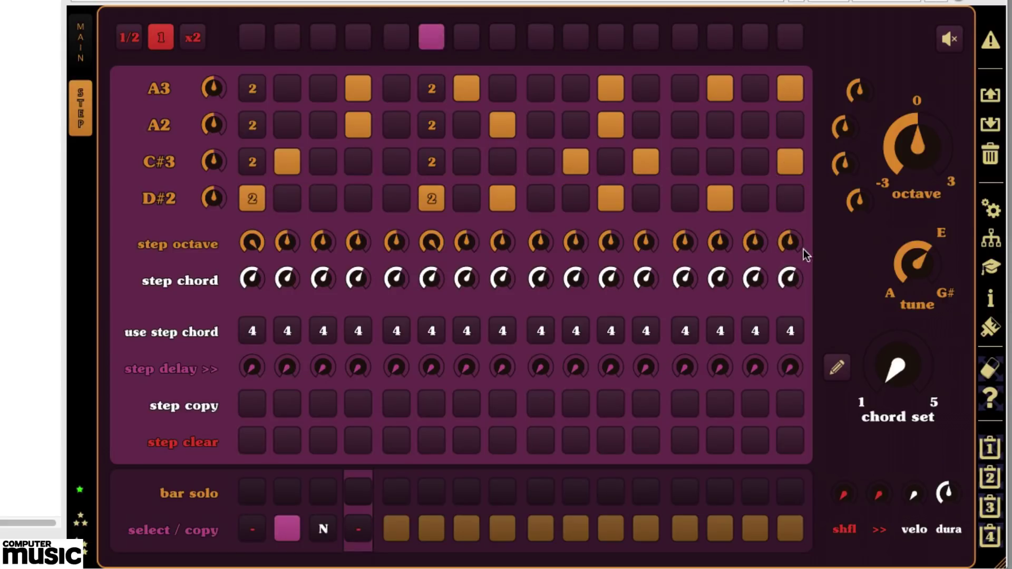
double_click(431, 243)
double_click(220, 243)
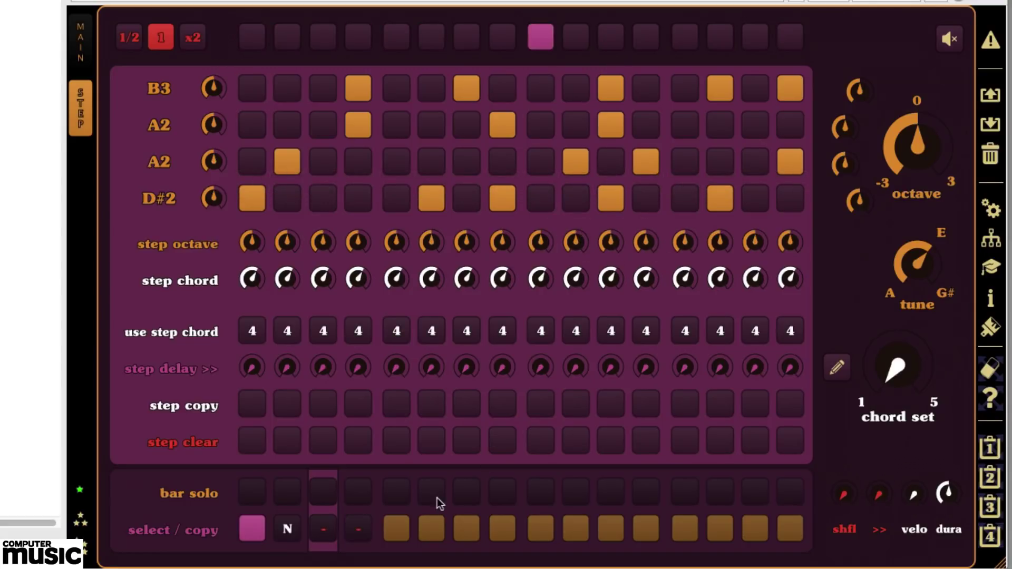
left_click(293, 534)
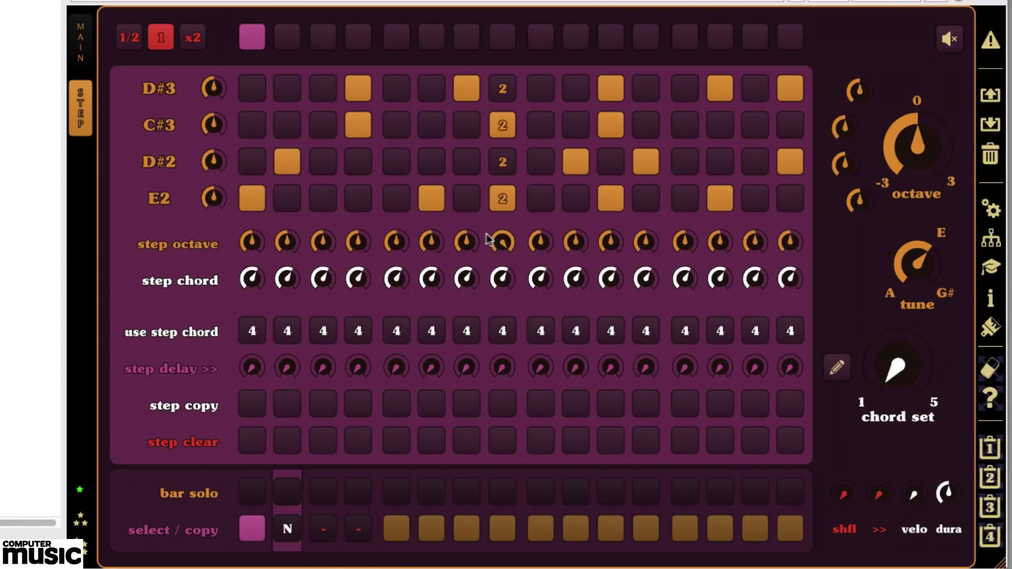
left_click_drag(485, 243, 530, 352)
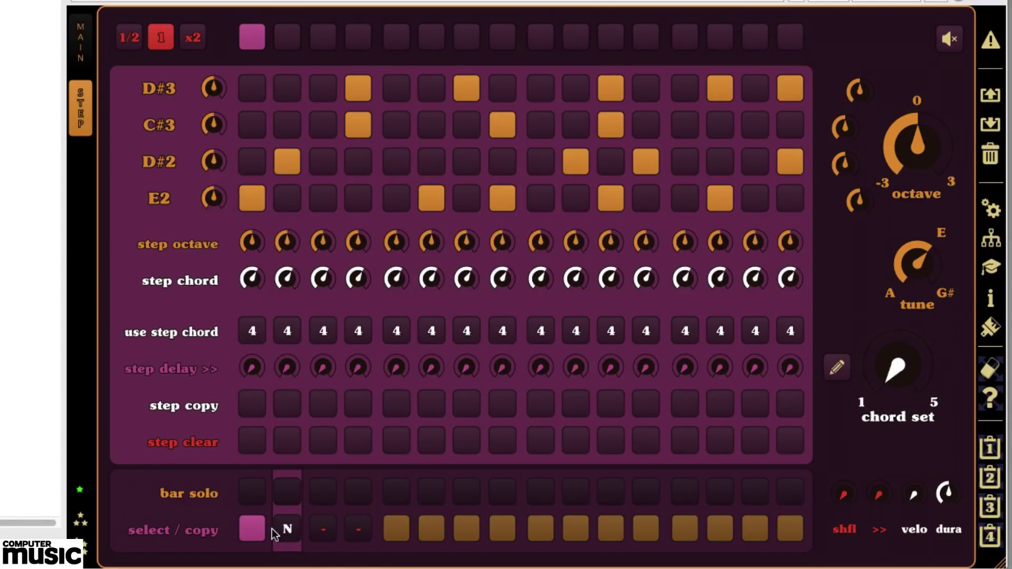
left_click(251, 535)
double_click(610, 241)
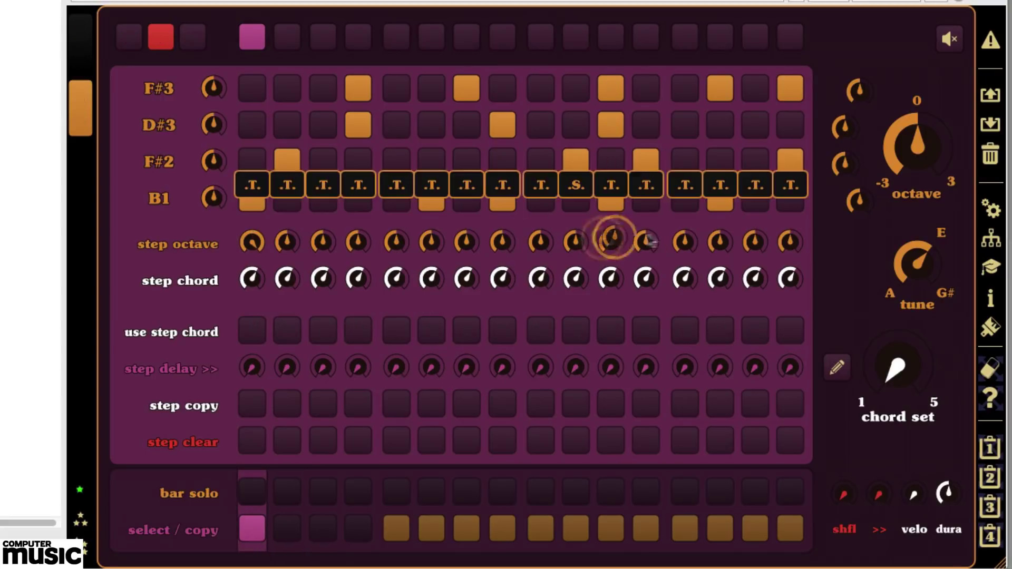
double_click(249, 241)
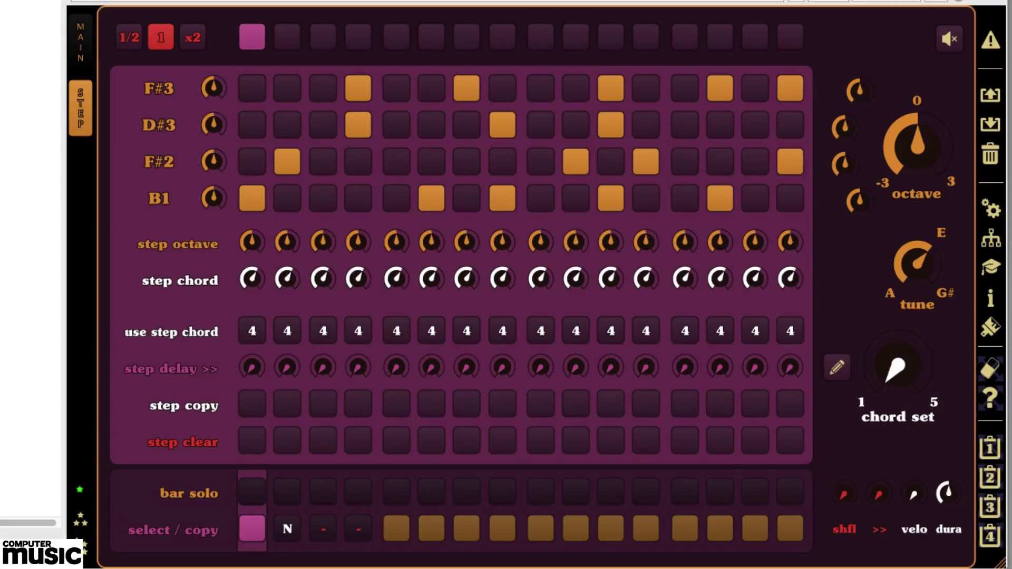
Step: Return to the main settings, clear bars 4, 3 and 2, and select bar 1 for editing
left_click(80, 42)
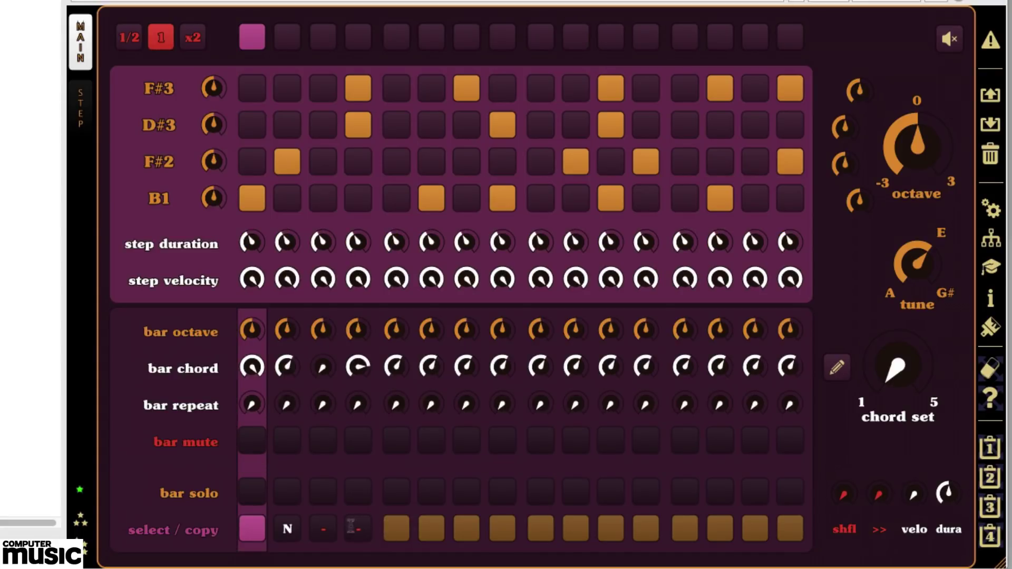
left_click(358, 528)
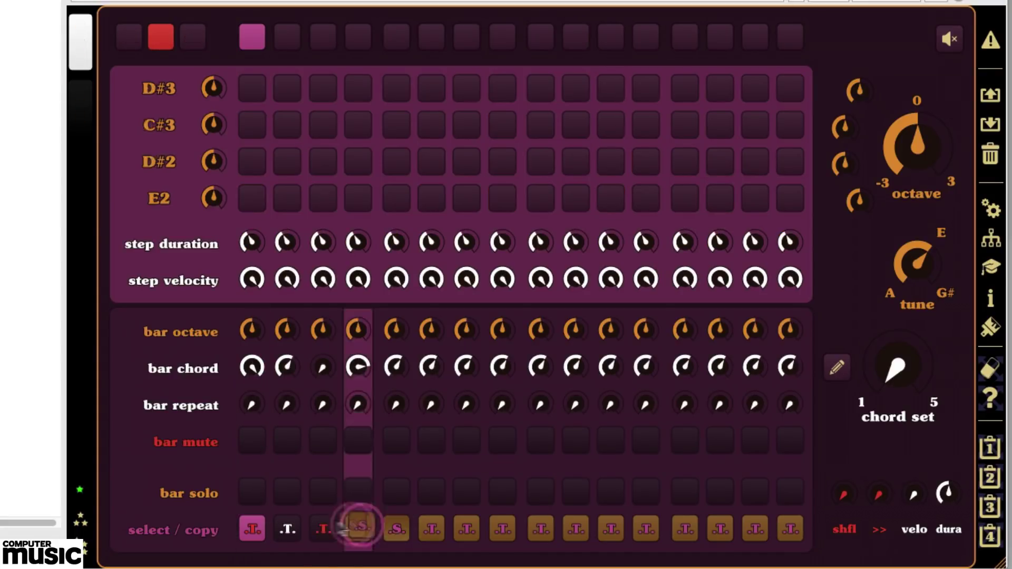
left_click(316, 529)
left_click(289, 529)
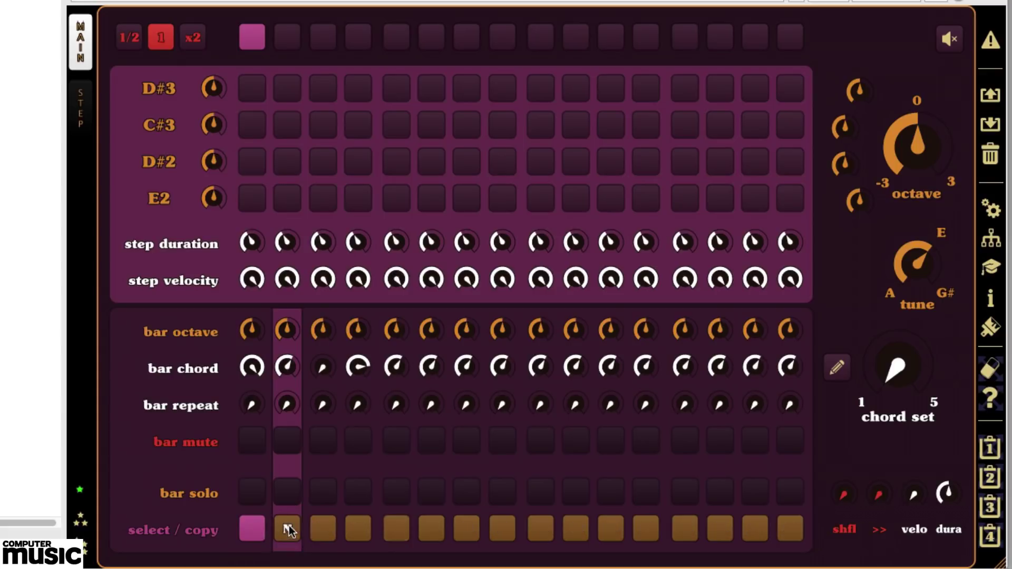
left_click(244, 534)
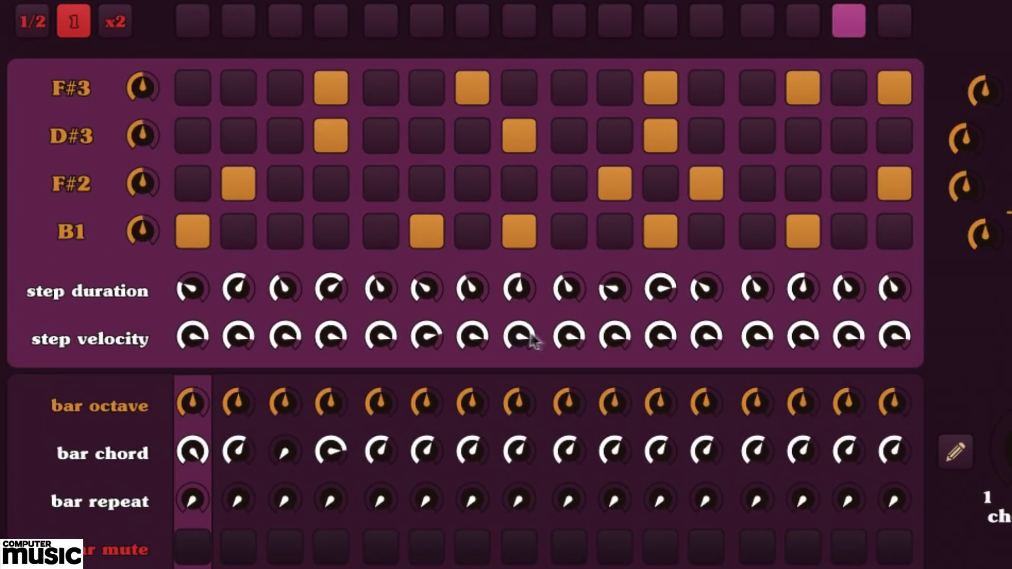
Step: Raise the step velocity of steps 4, 7, 8, 11 and 14 in bar 1
left_click_drag(673, 345, 726, 316)
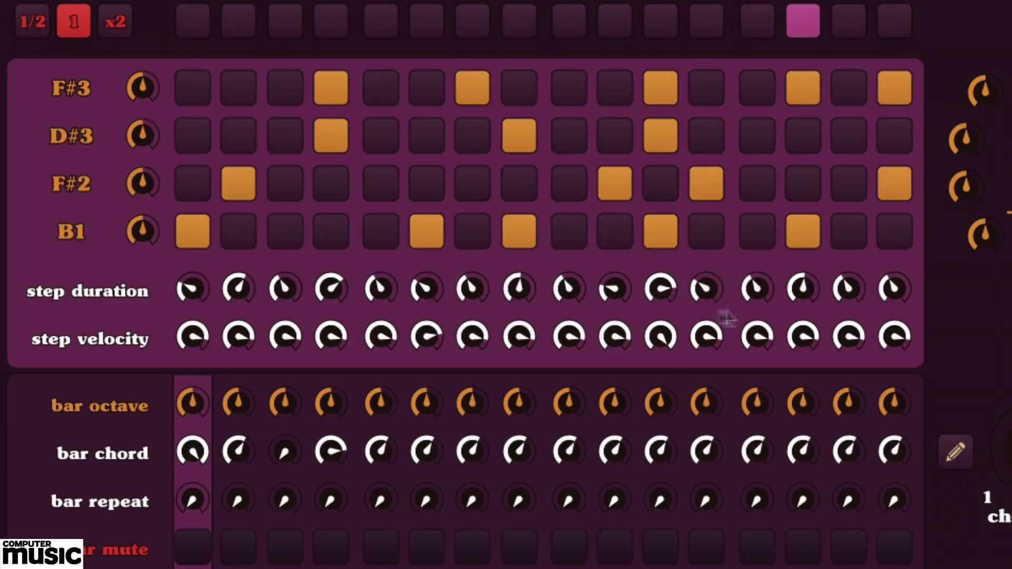
left_click_drag(802, 340, 803, 315)
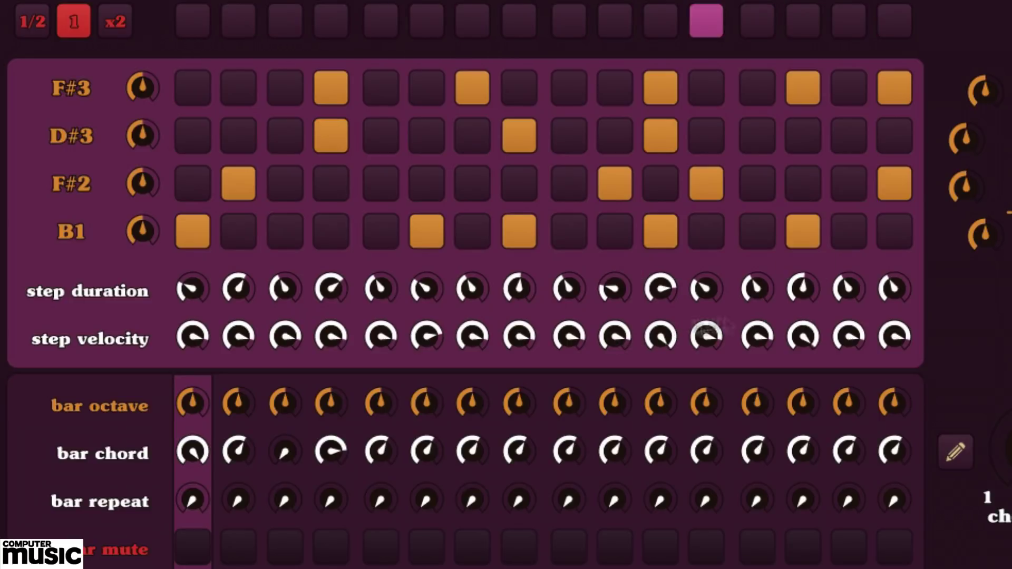
mouse_move(336, 338)
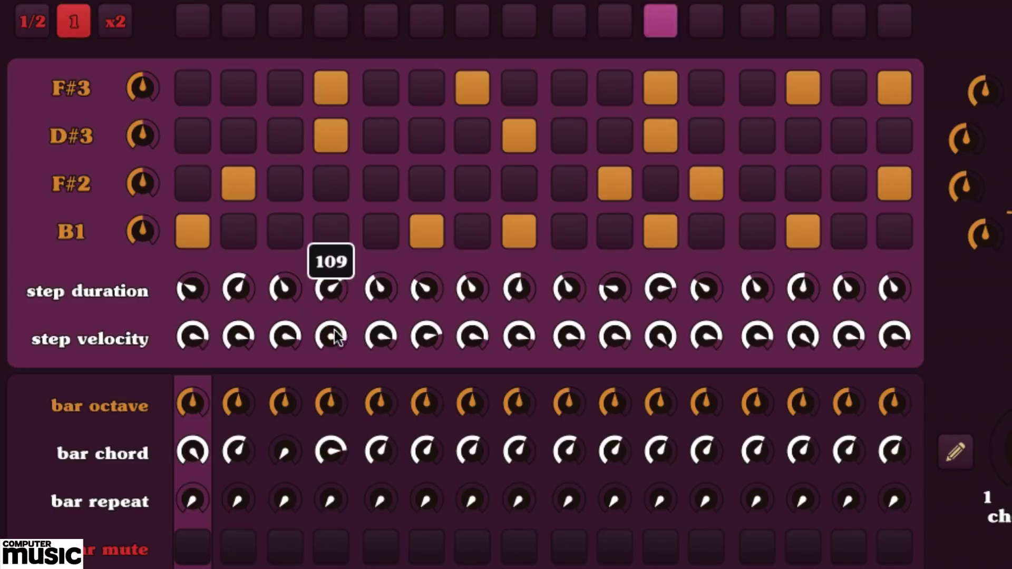
left_click_drag(336, 338, 328, 334)
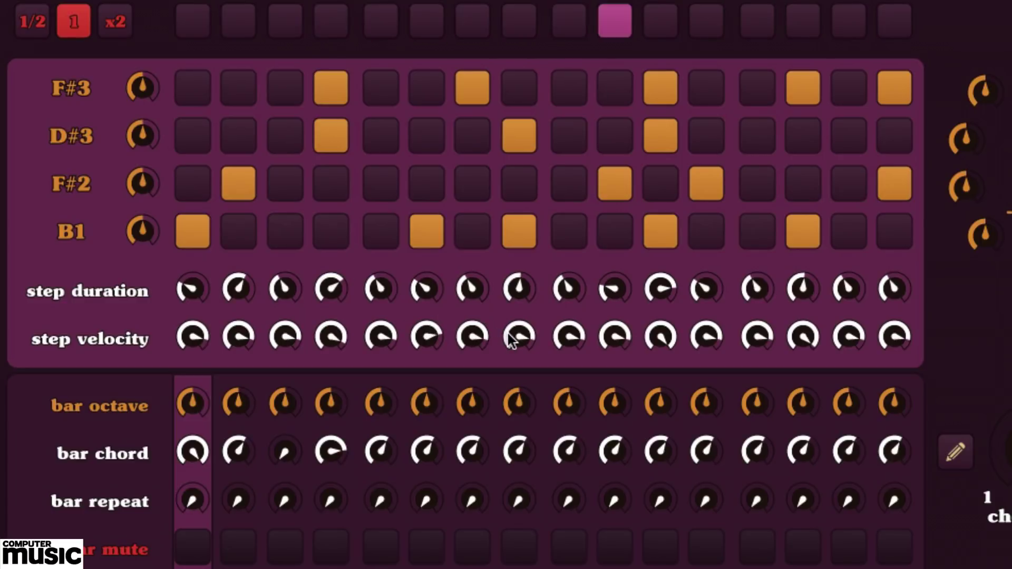
mouse_move(521, 335)
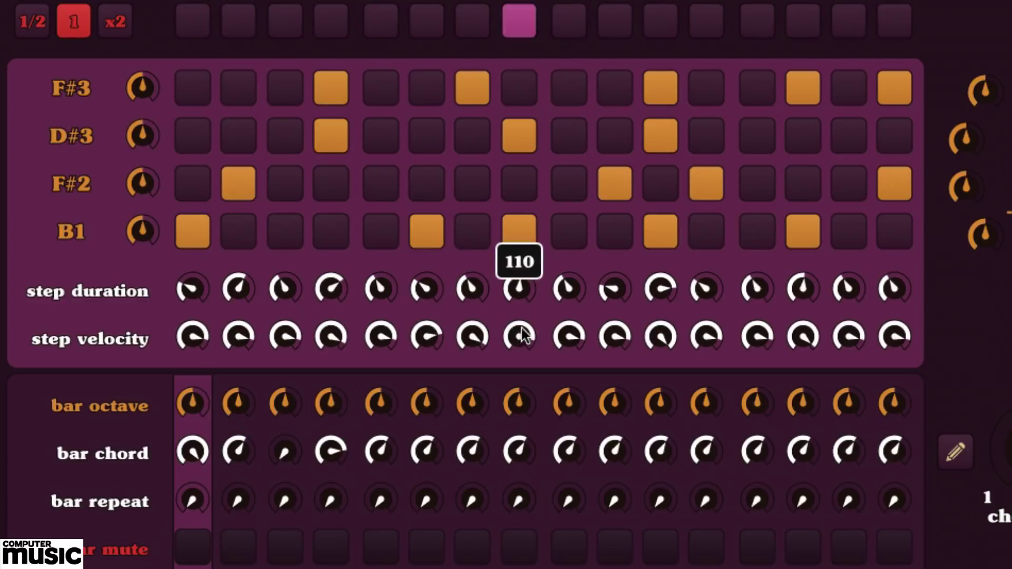
mouse_move(529, 340)
left_mouse_down()
mouse_move(535, 324)
mouse_move(535, 334)
left_mouse_up()
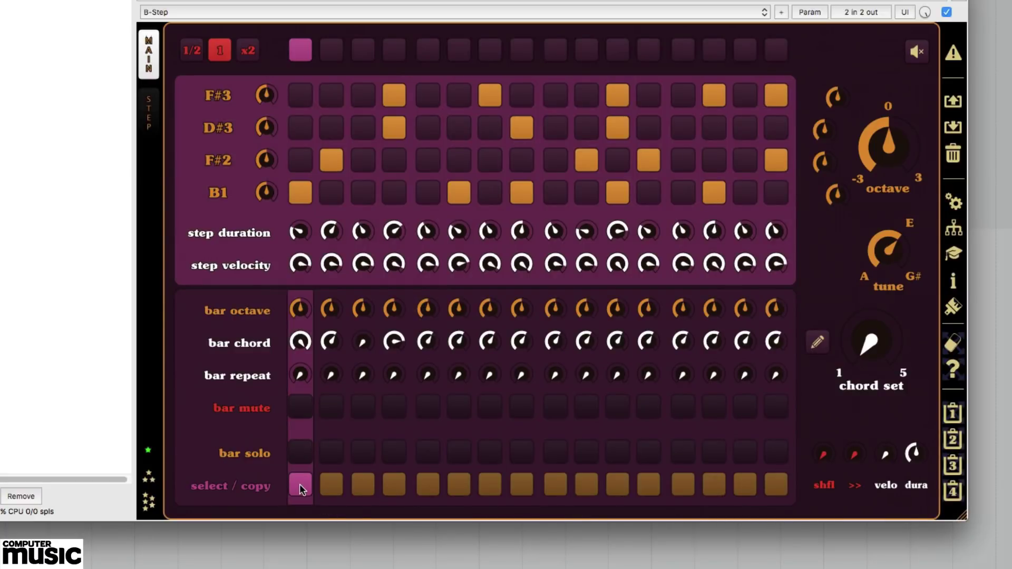
Step: Copy bar 1 to bars 2, 3 and 4, and in bar 2's D#2 row remove step 2 and add step 9
left_click_drag(302, 489, 399, 490)
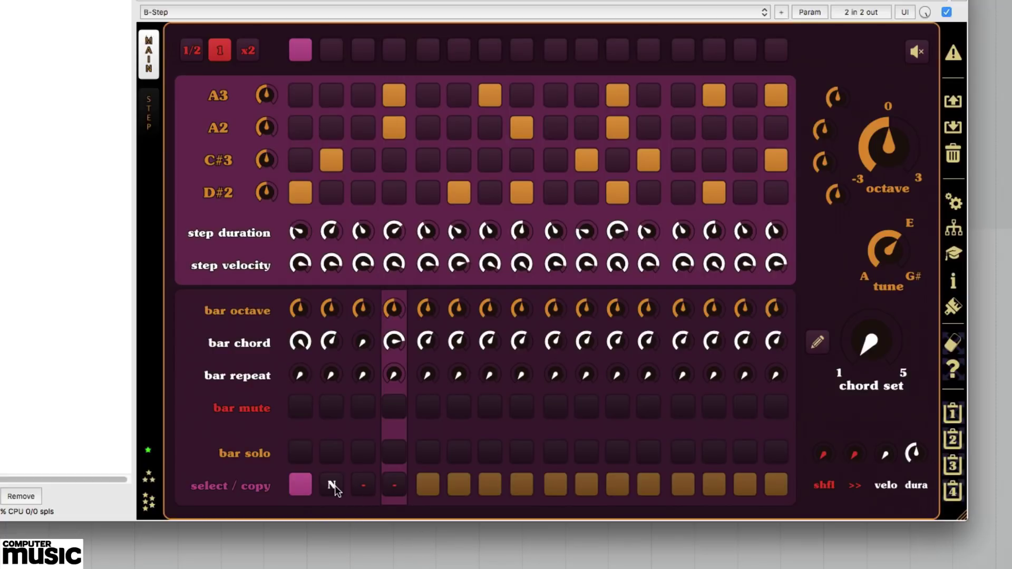
left_click(331, 161)
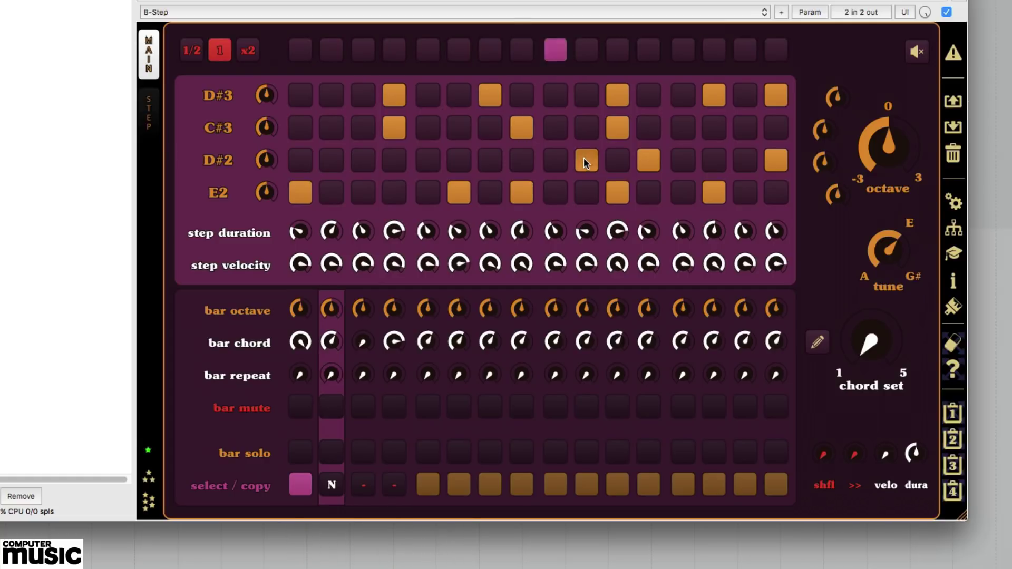
left_click(555, 163)
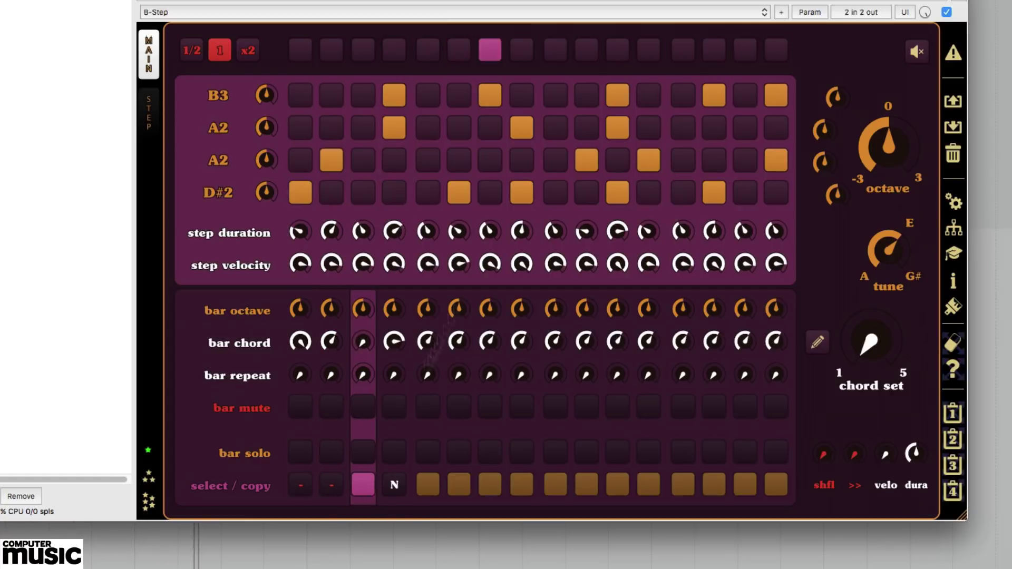
Step: Vary bar 3 by adding step 9 and trying step 12 on B3 and removing D#2's step 11, and add C#3's step 5 in bar 4
left_click(554, 95)
left_click(647, 95)
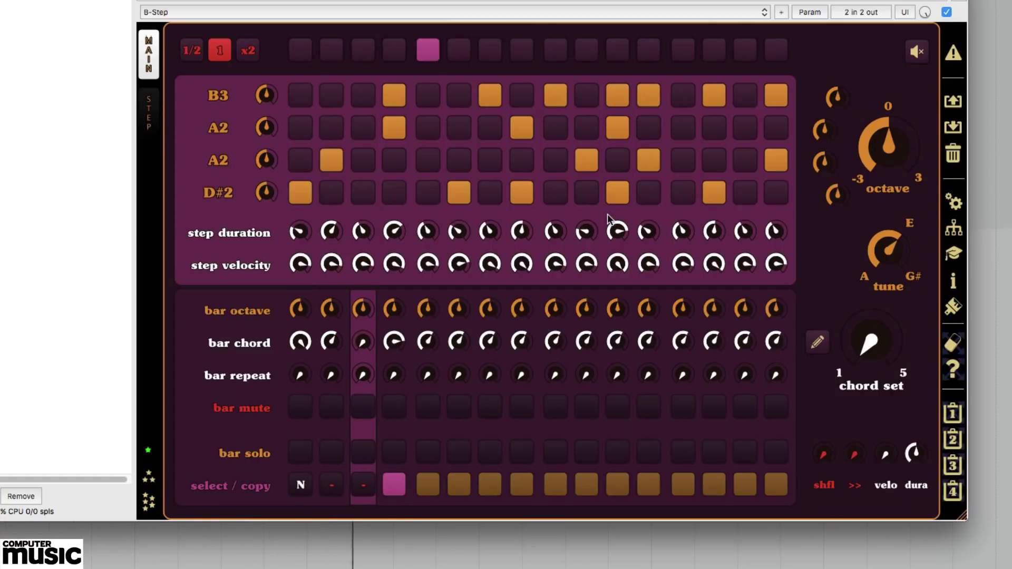
left_click(615, 198)
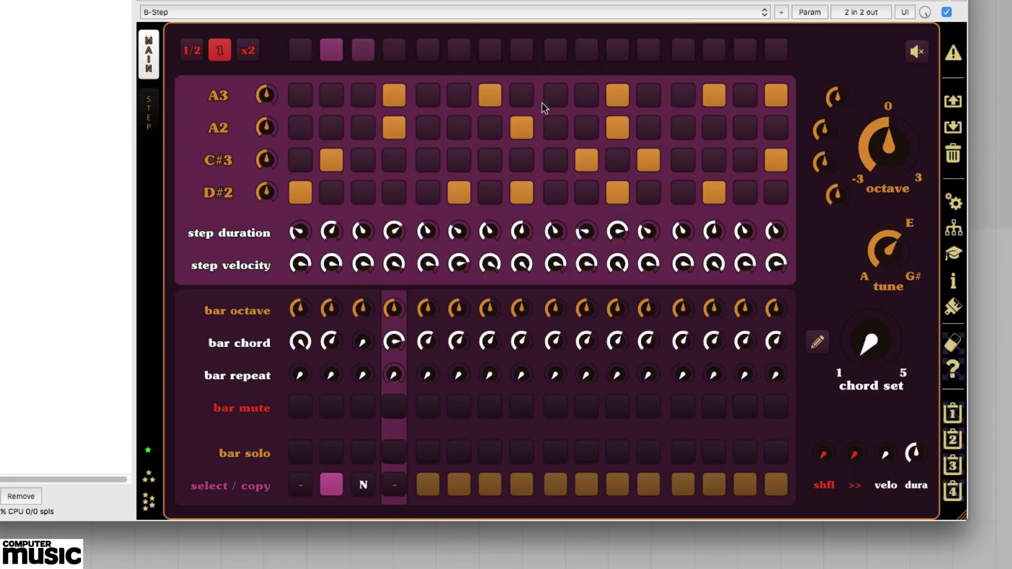
left_click(428, 163)
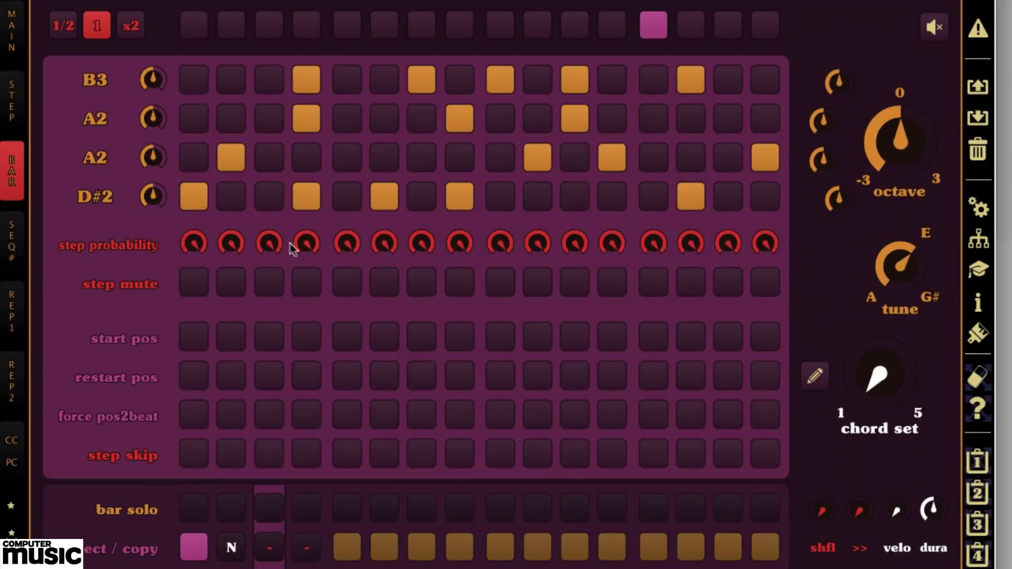
Step: Lower the step probability of bar 3's step 4 and bar 2's step 9, and set bar 2's step 6 to 76%
left_click_drag(302, 248, 311, 312)
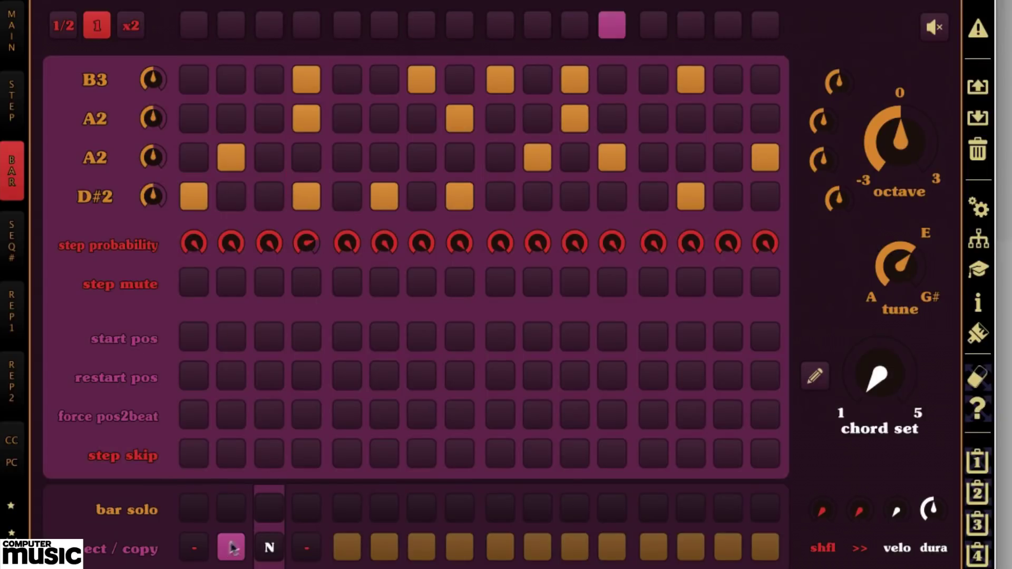
left_click(245, 534)
left_click_drag(389, 247, 388, 316)
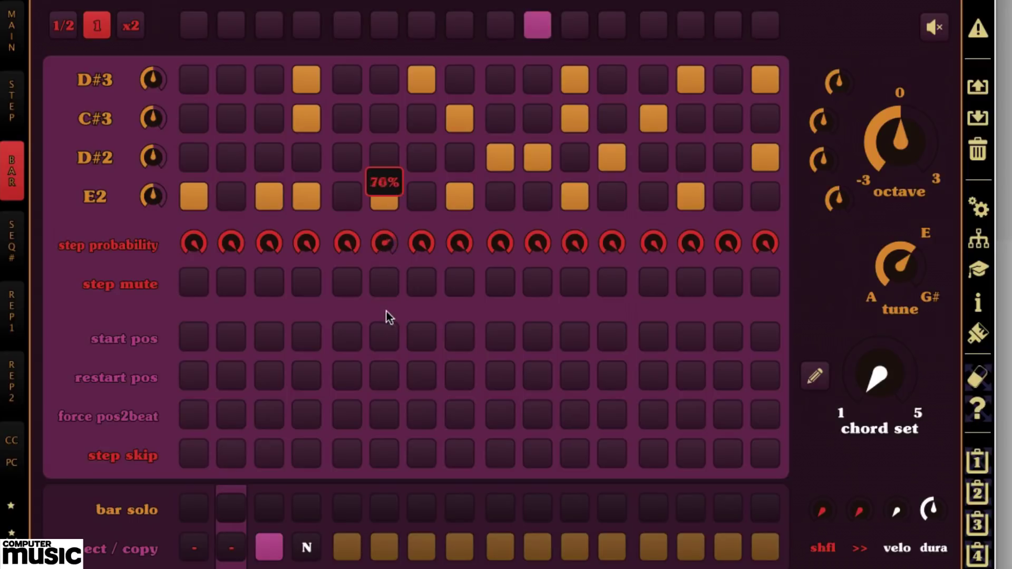
left_click_drag(502, 244, 505, 330)
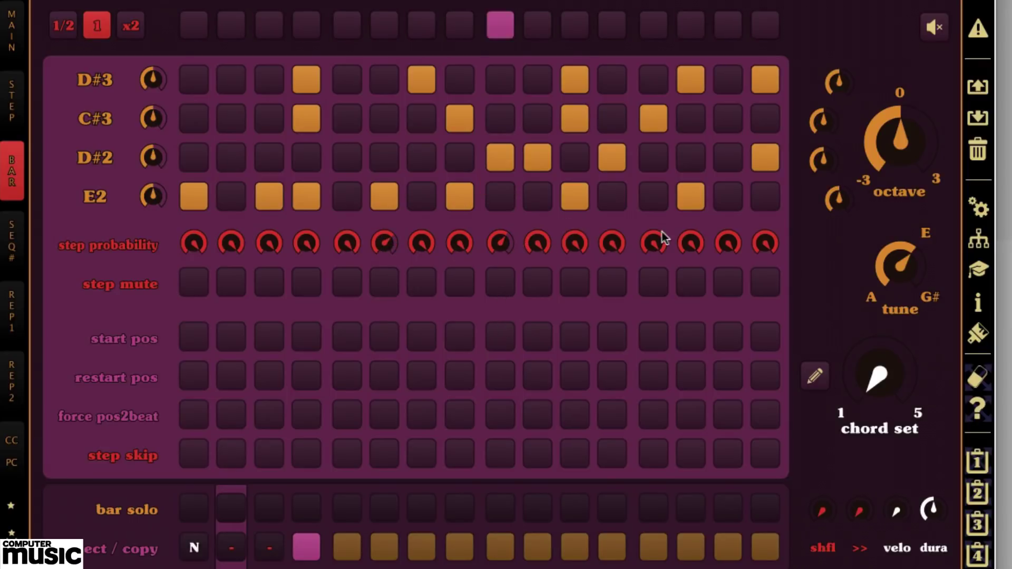
Step: Open the first page of step repeat settings for bar 2
key("r")
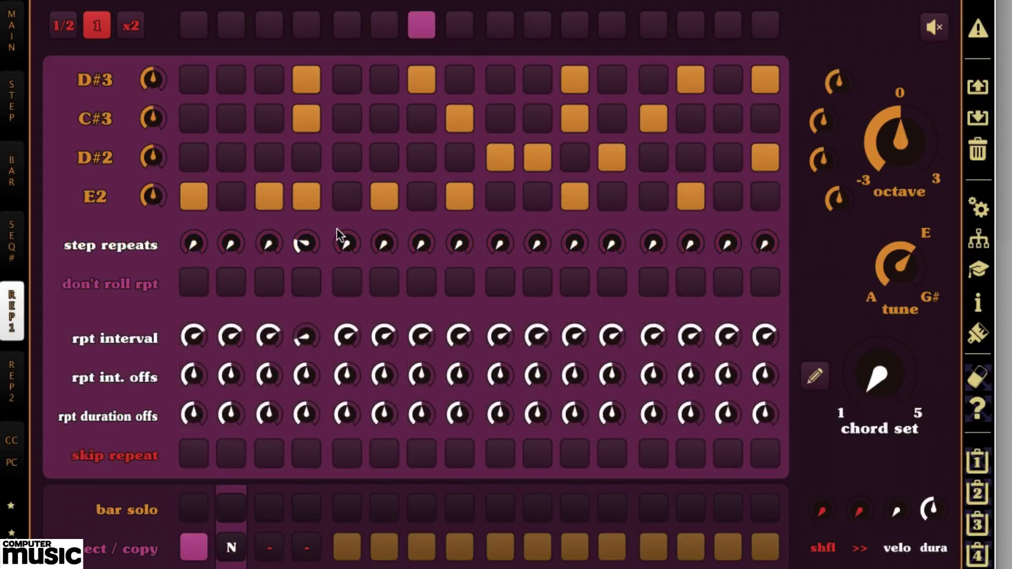